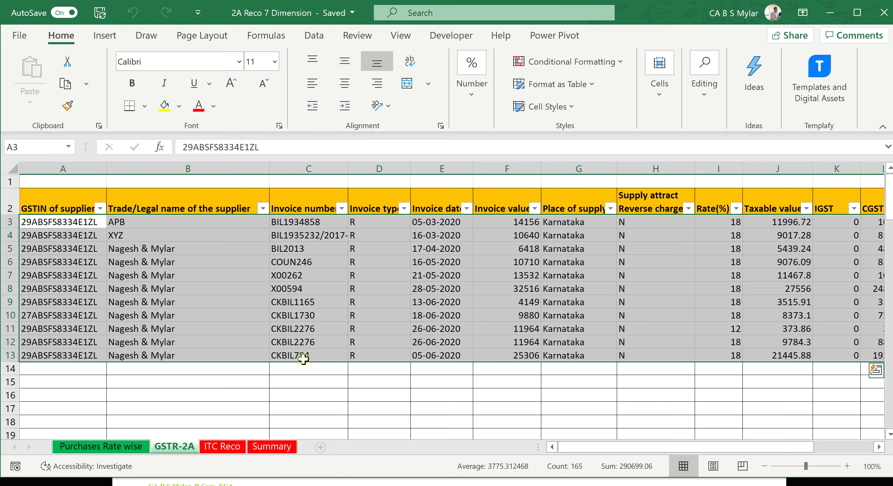
Review the GSTR-2A sheet's column headers from the supplier's trade/legal name through Counter Party Return status
left_click(261, 274)
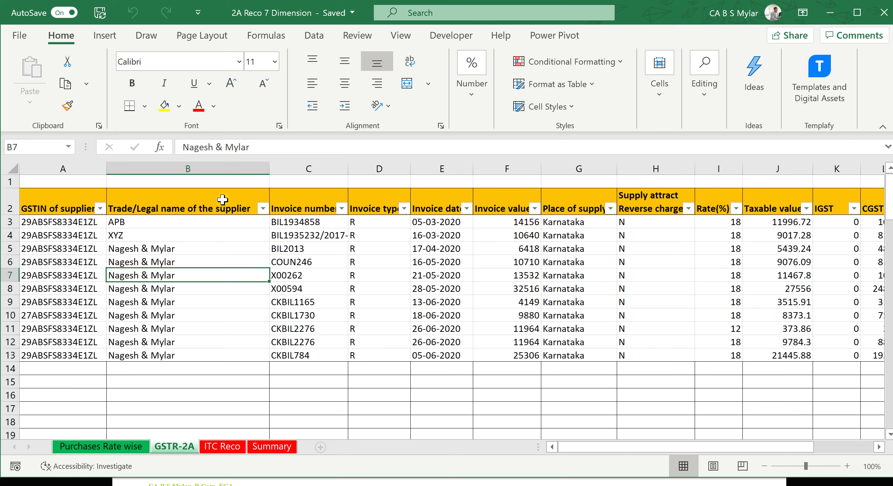
left_click(246, 206)
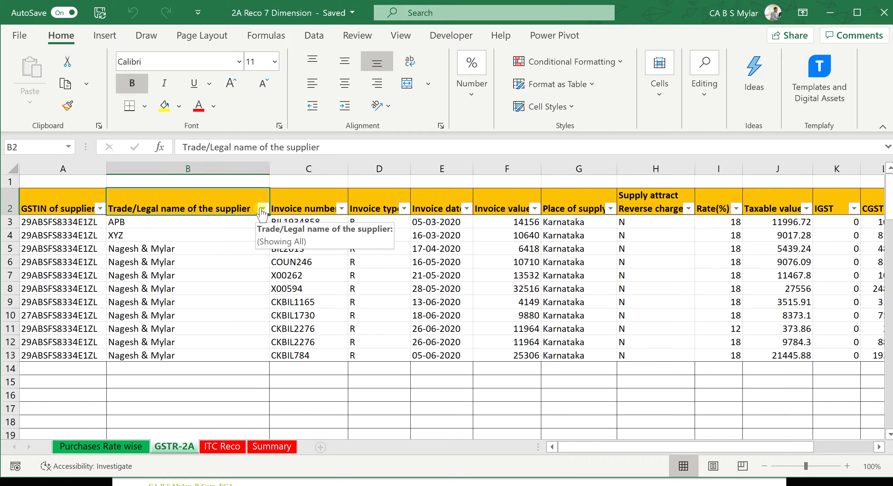
key("Right")
key("Right")
key("Right")
key("Right")
key("Right")
key("Right")
key("Right")
key("Right")
key("Right")
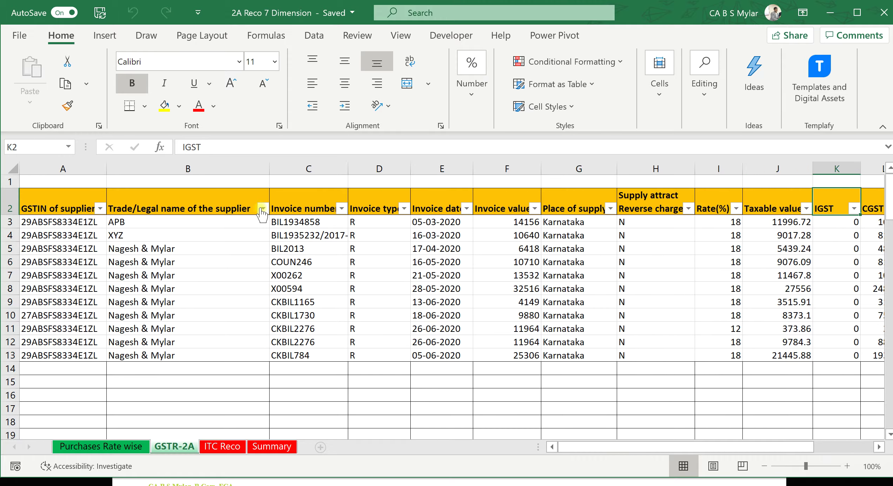
key("Right")
key("Right")
key("Right")
key("Right")
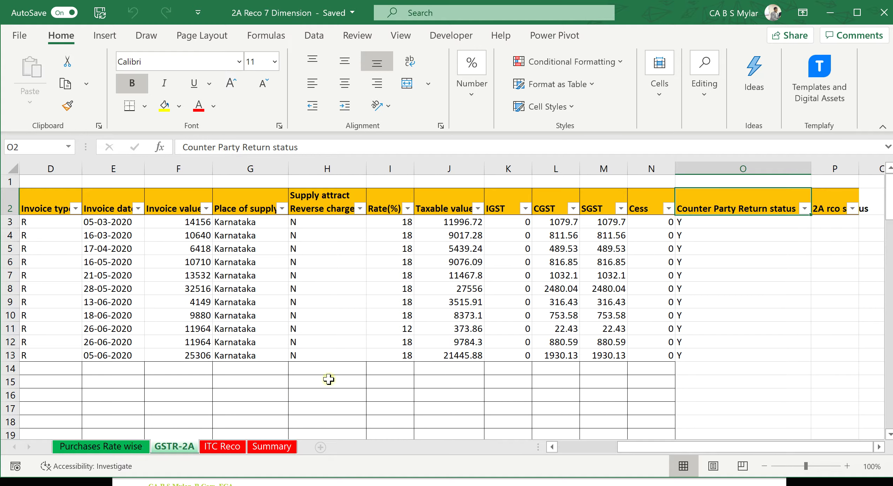
Review the Purchases Rate wise sheet's header columns and its GSTIN and invoice number entries
left_click(107, 445)
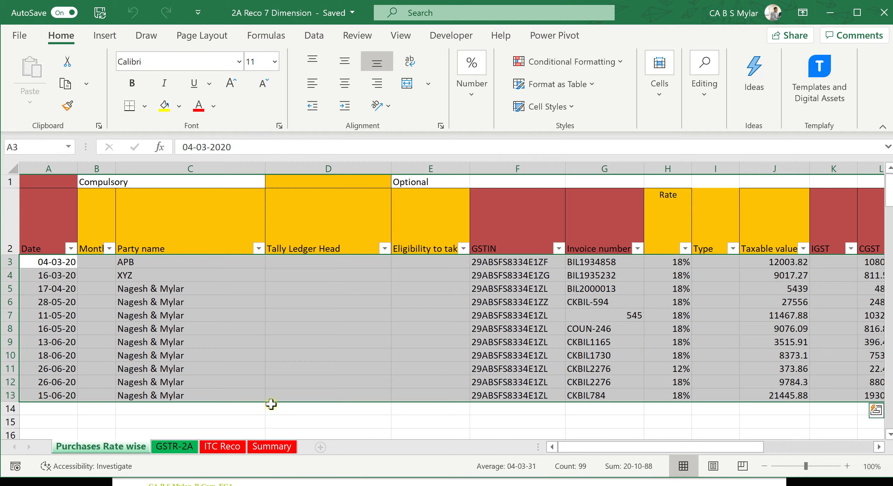
left_click(190, 314)
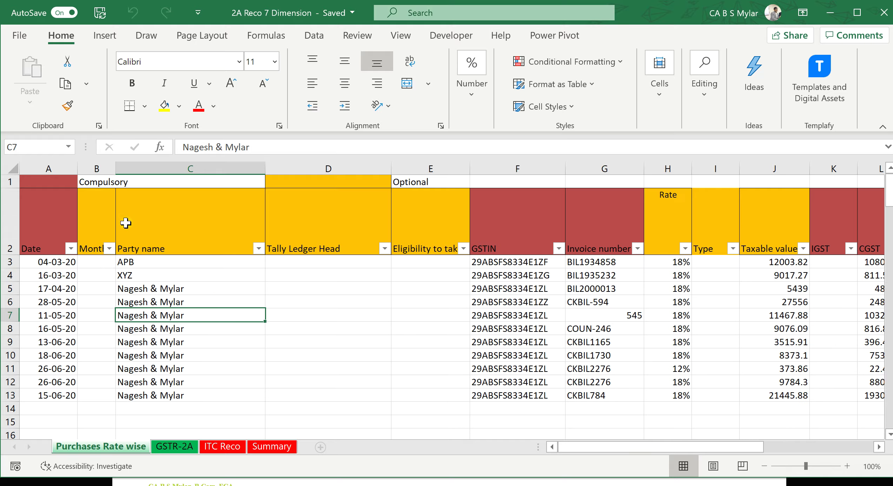
left_click_drag(104, 220, 460, 227)
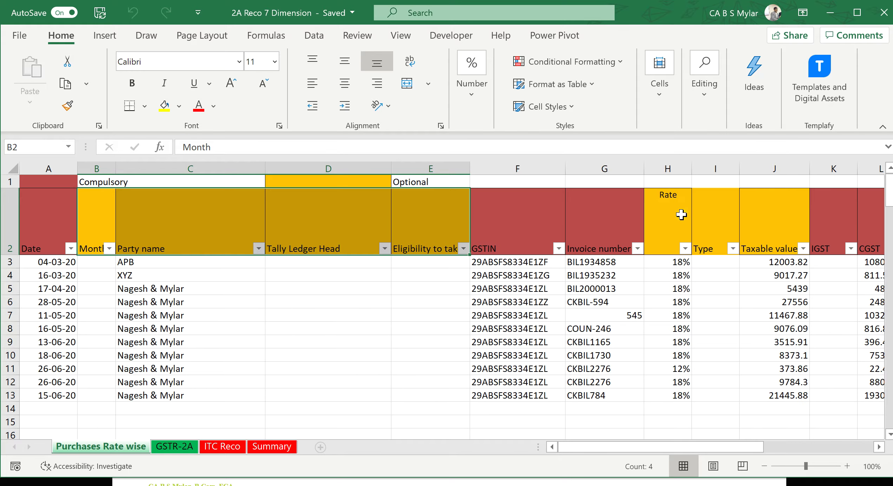
left_click_drag(682, 213, 766, 224)
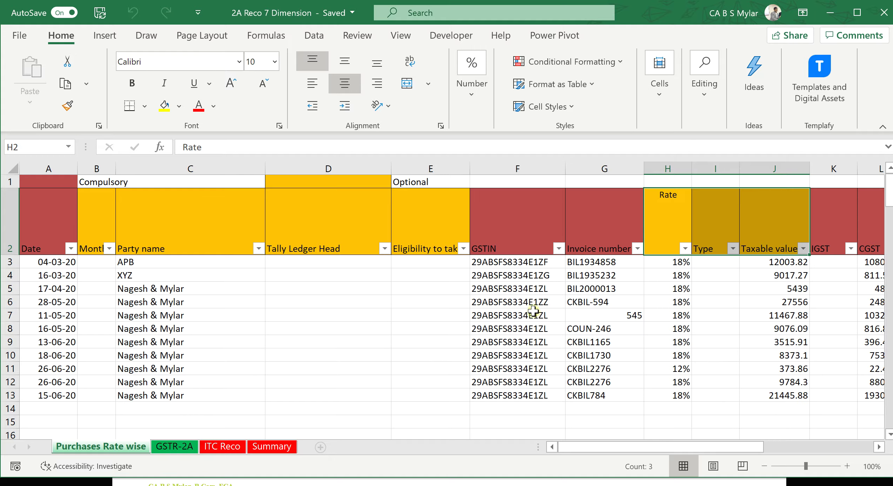
left_click_drag(521, 275, 522, 369)
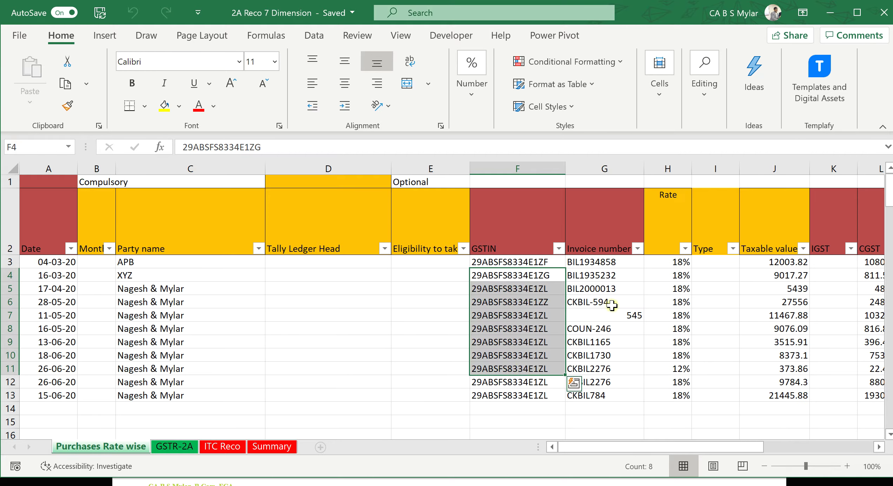
left_click_drag(604, 275, 602, 345)
left_click_drag(521, 275, 593, 382)
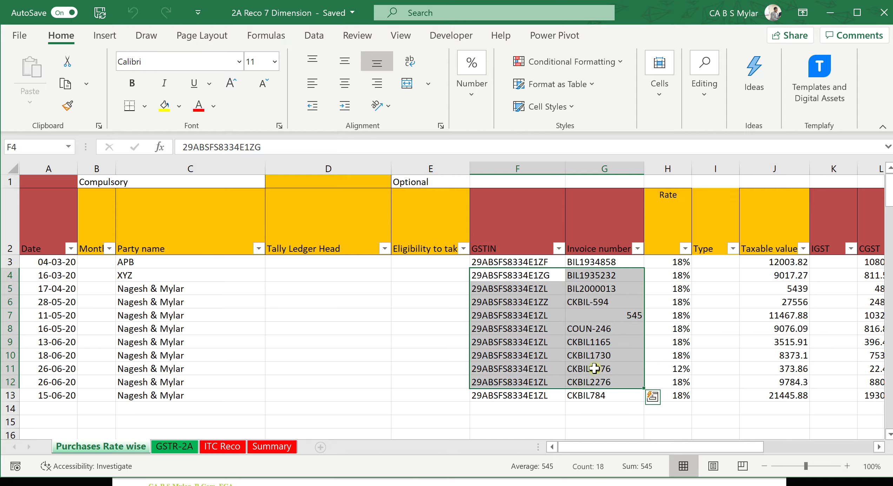
left_click_drag(596, 286, 609, 355)
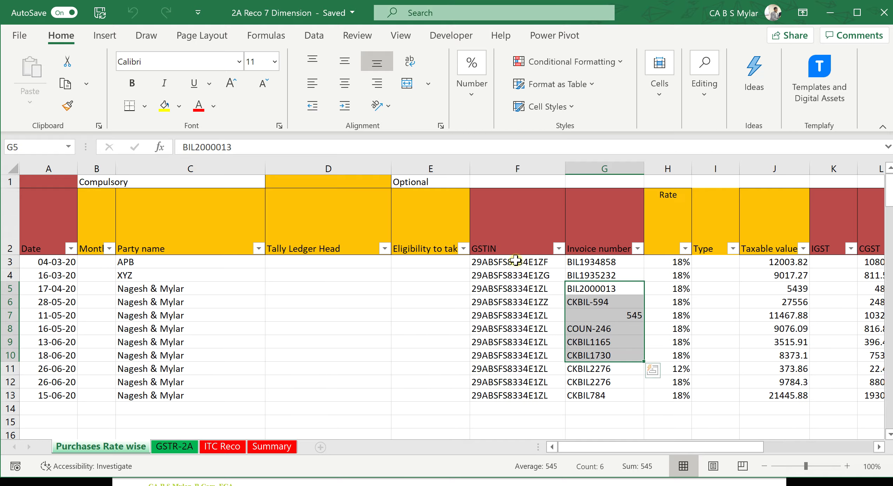
left_click_drag(515, 260, 527, 384)
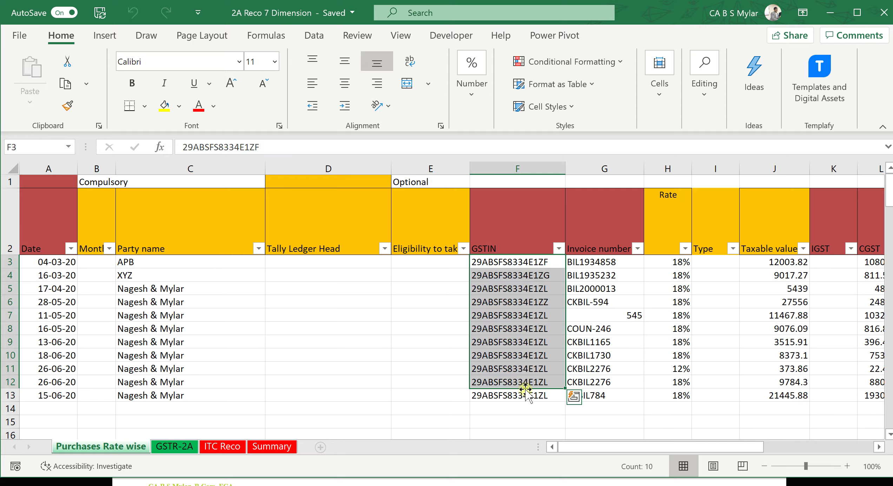
Run the Auto reconciliation on the ITC Reco sheet and dismiss its time and run summaries
left_click(174, 446)
left_click(223, 446)
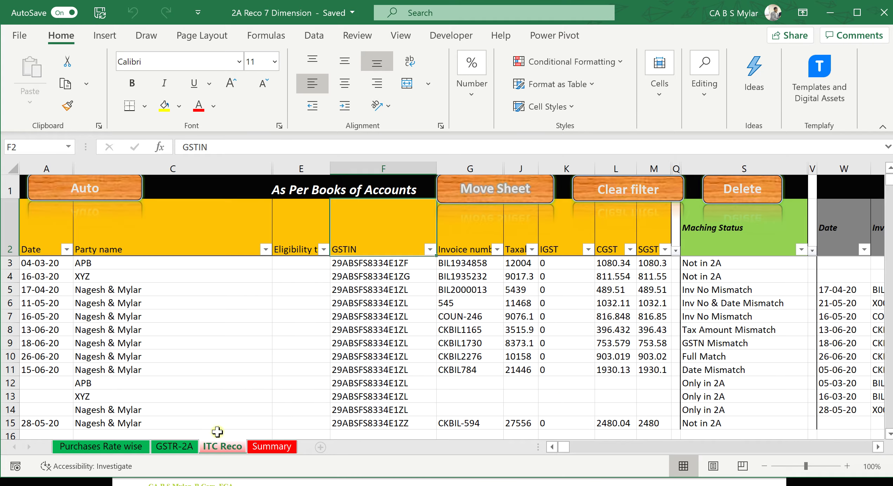
left_click(88, 191)
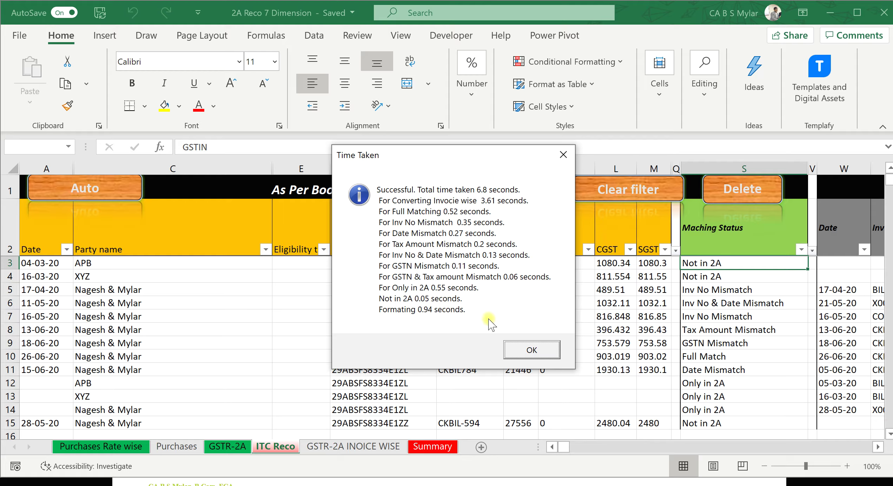
left_click(526, 349)
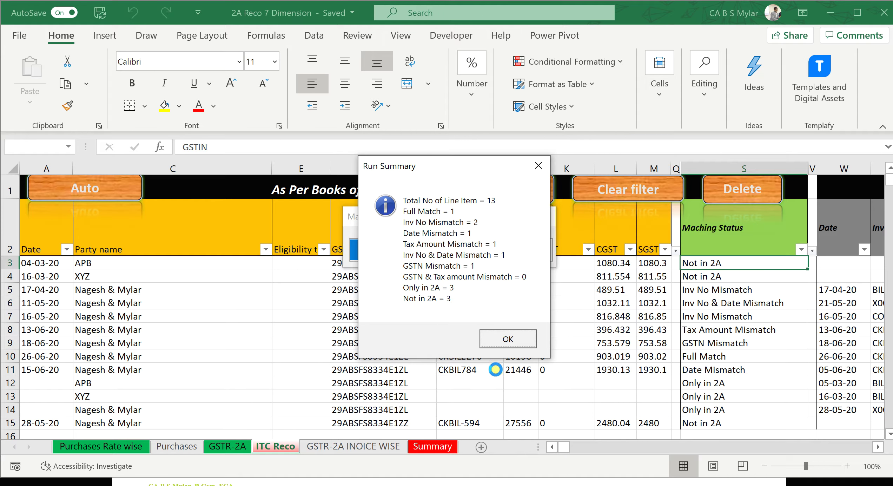
left_click(508, 342)
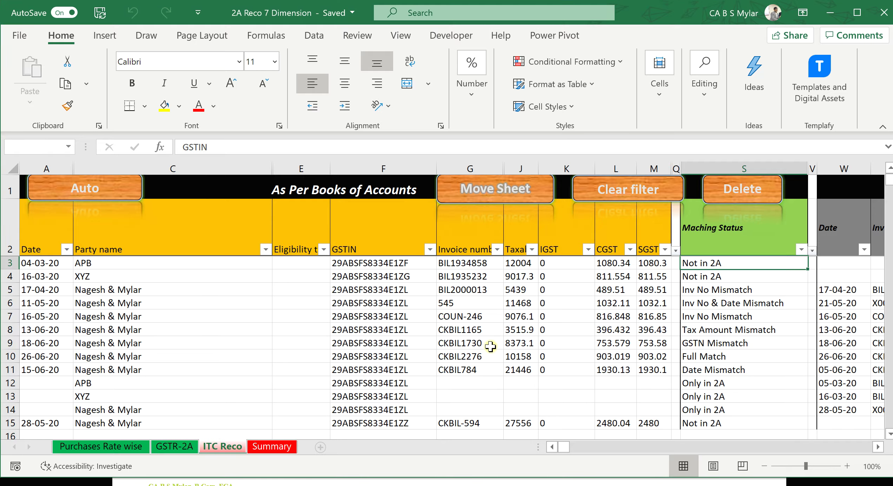
Examine the As Per Books of Accounts, Maching Status and As per GSTR-2A columns on the ITC Reco sheet
scroll(356, 289, "down", 1)
scroll(357, 292, "up", 1)
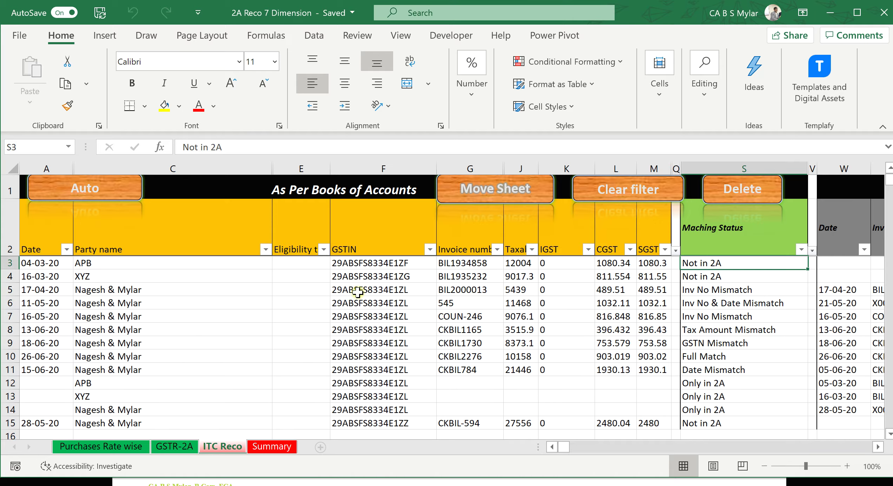
left_click_drag(293, 190, 354, 411)
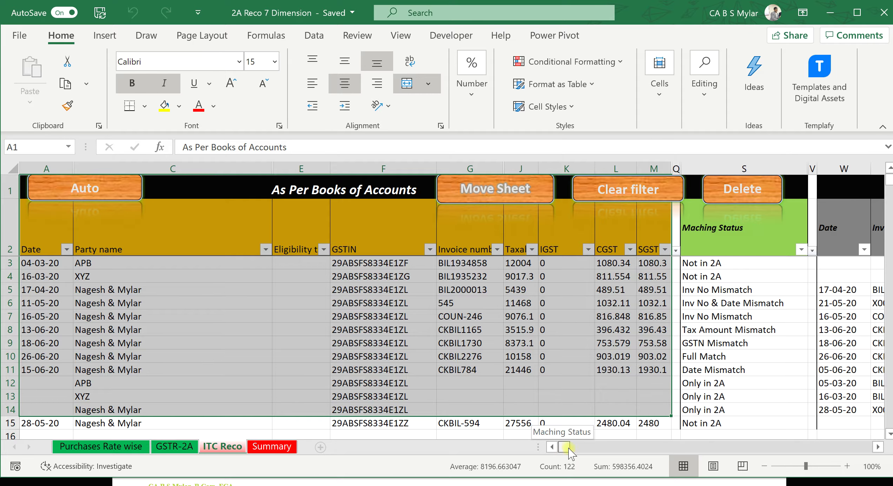
left_click_drag(859, 439, 876, 448)
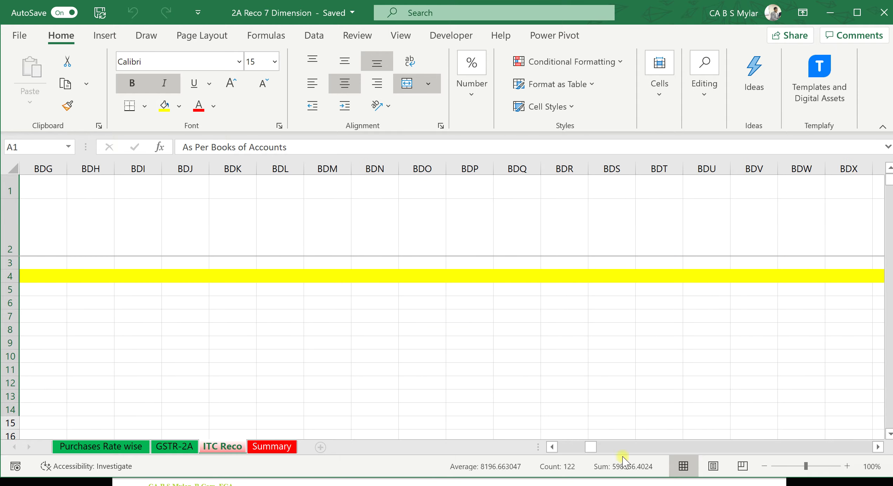
left_click_drag(592, 448, 542, 453)
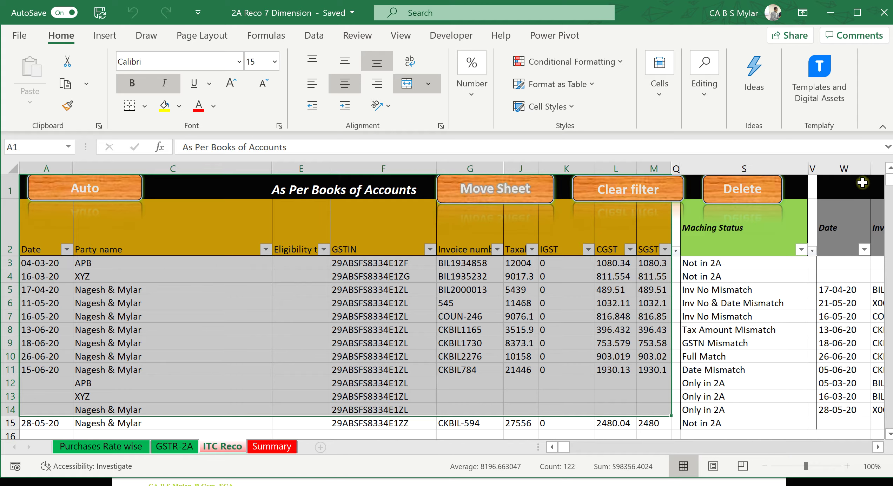
left_click(839, 197)
key("Right")
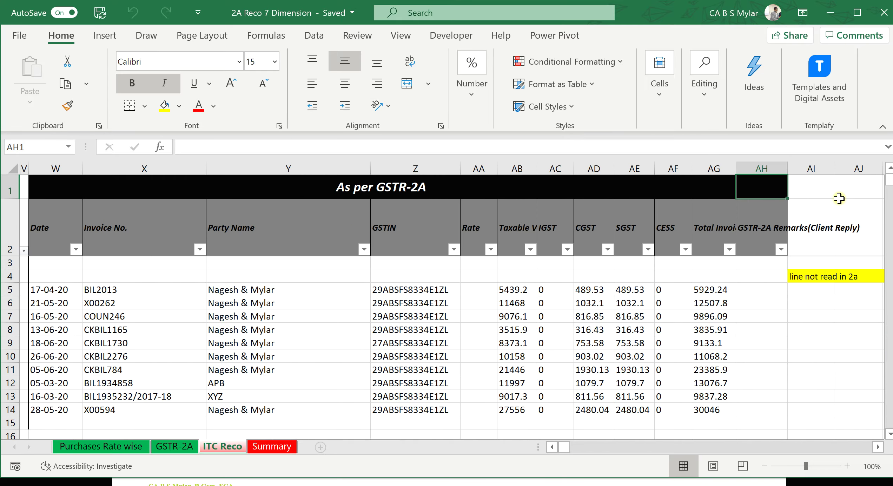
key("Left")
key("Down")
key("Down")
key("Down")
key("Down")
key("Down")
key("Left")
key("Left")
key("Left")
key("Left")
key("Left")
key("Left")
key("Left")
key("Left")
key("Left")
key("Left")
key("Left")
key("Left")
key("Left")
key("Left")
key("Left")
key("Left")
key("Left")
key("Left")
key("Left")
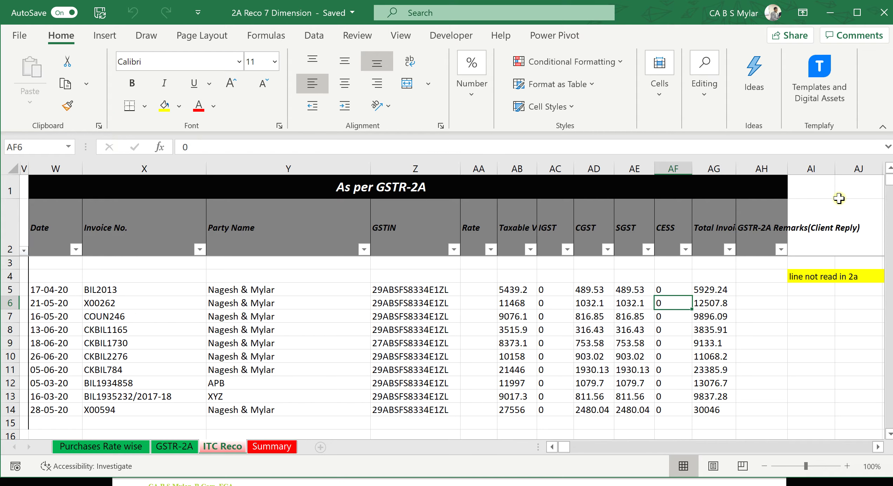
key("Left")
key("Left")
key("Left")
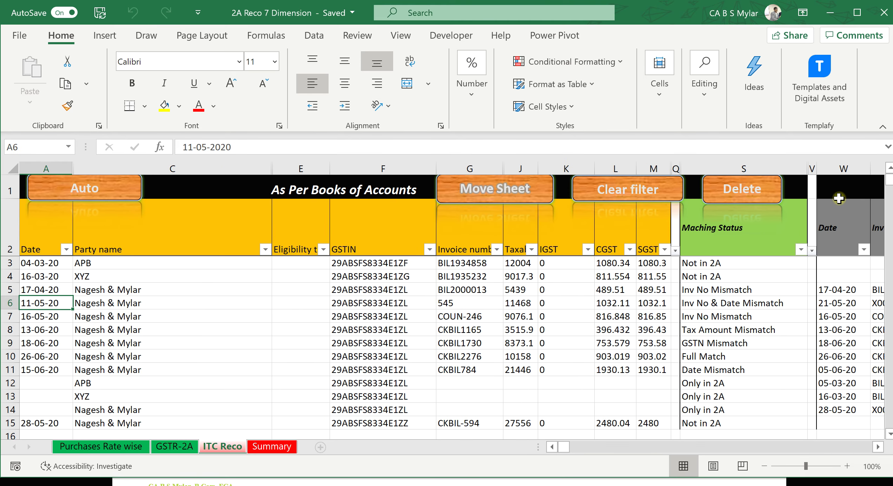
left_click(842, 328)
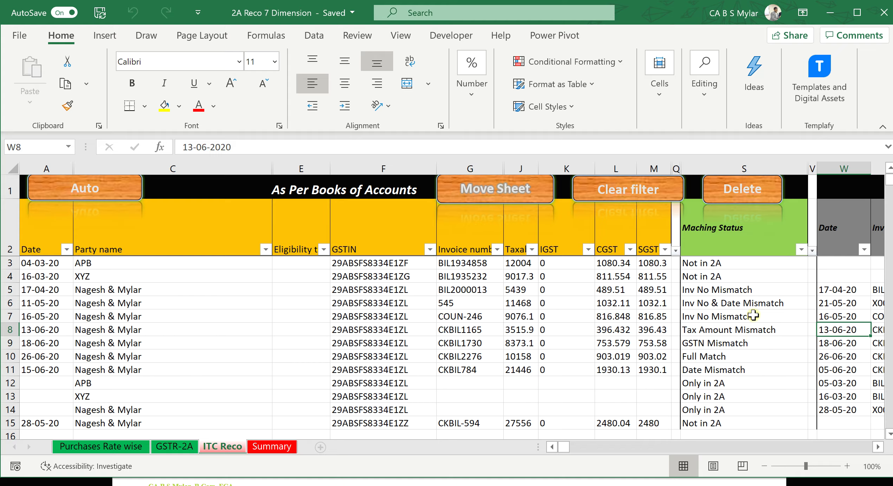
scroll(750, 318, "down", 1)
scroll(750, 317, "up", 1)
Open the filter of the Maching Status column and deselect all its statuses
left_click(739, 238)
left_click(801, 250)
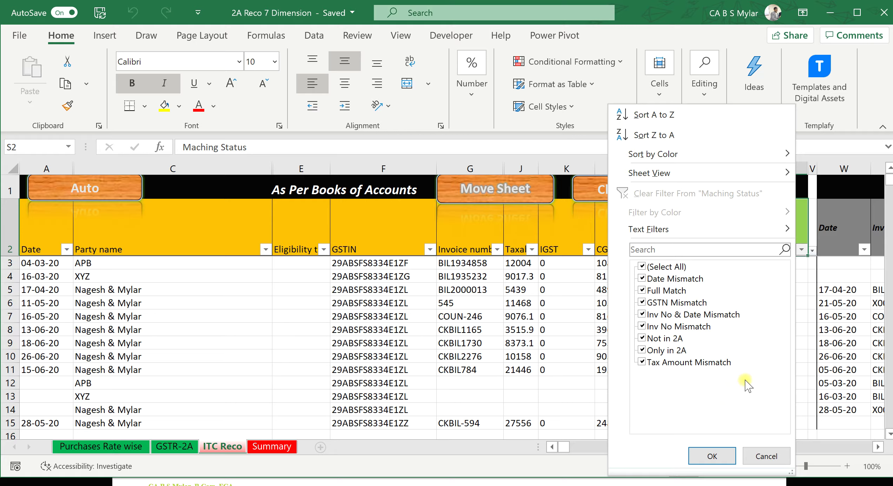
left_click(642, 268)
left_click(642, 279)
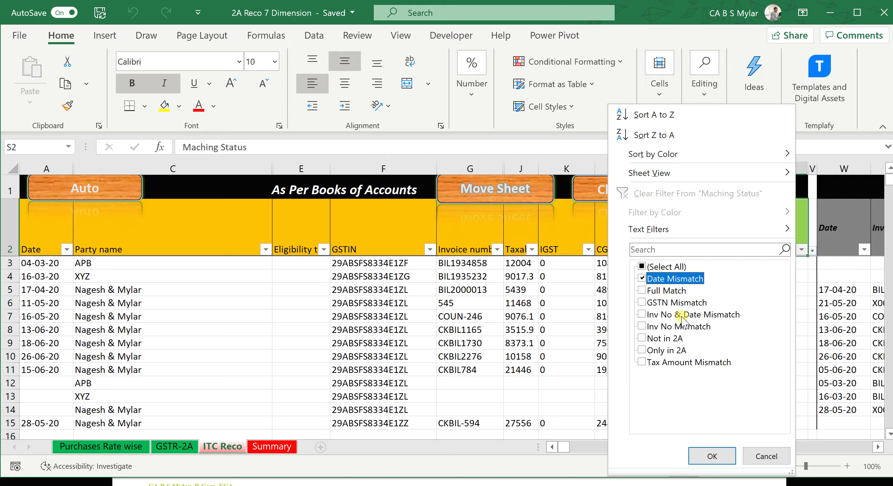
left_click(641, 278)
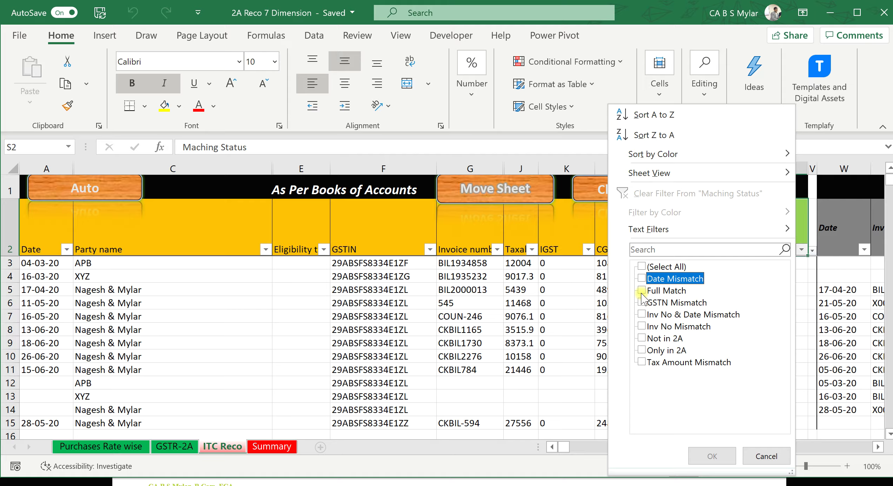
left_click(642, 291)
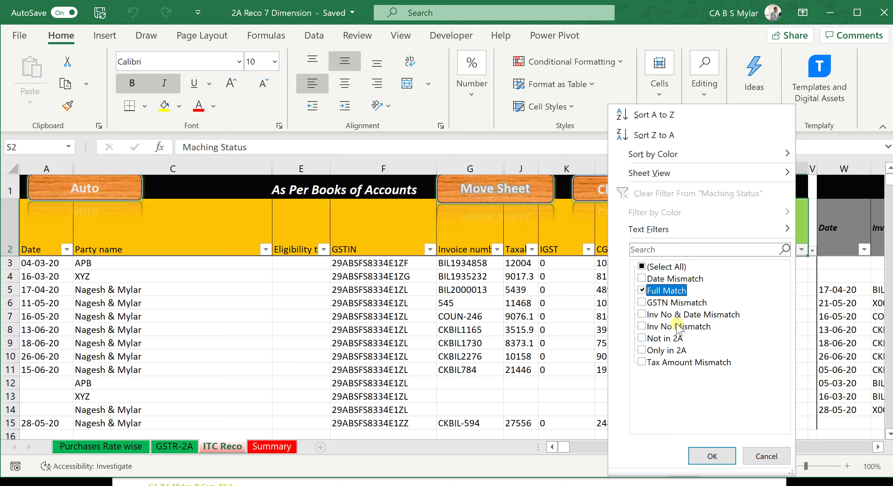
left_click(642, 291)
Filter the Maching Status column to show only GSTN Mismatch rows
left_click(641, 303)
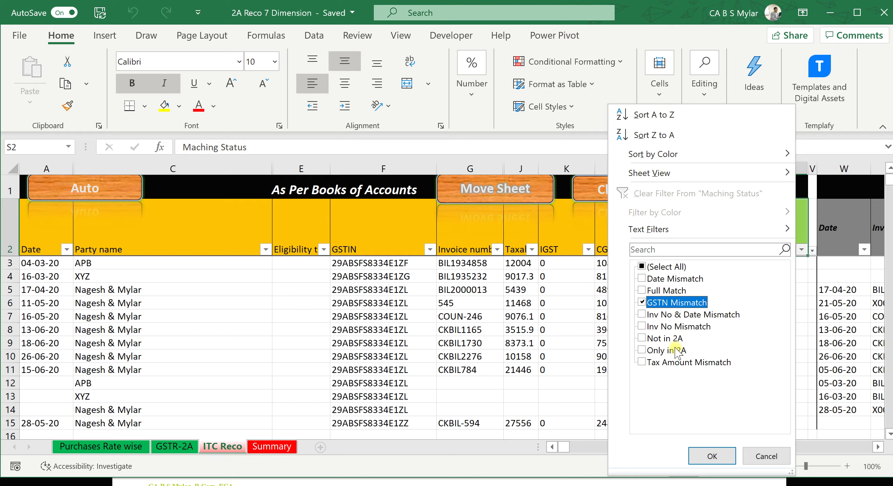
left_click(712, 456)
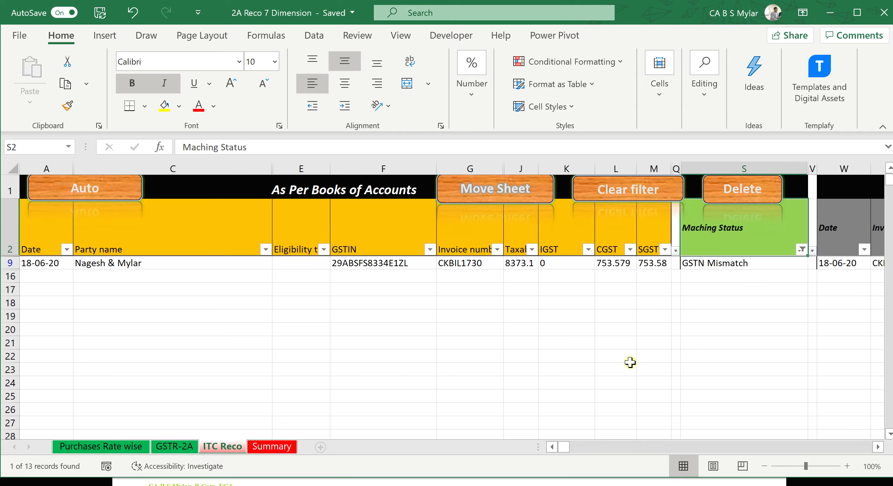
Compare the filtered row's GSTIN in the books of accounts with its GSTIN as per GSTR-2A
left_click(365, 264)
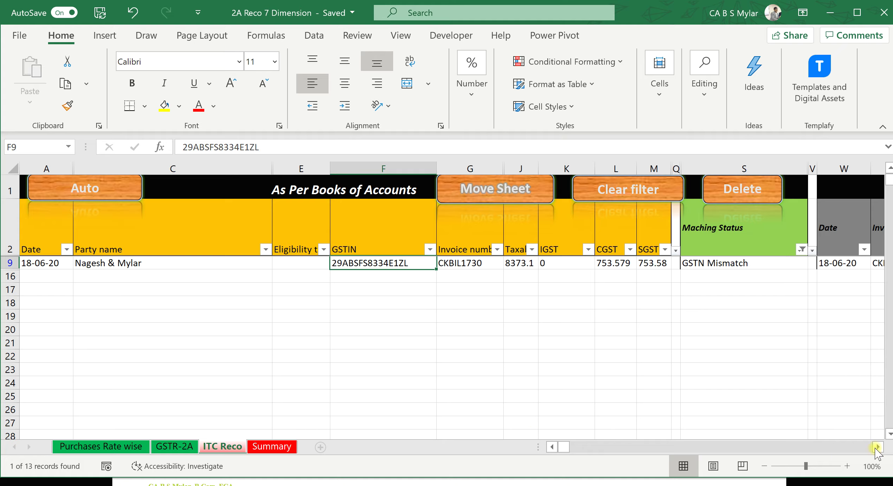
left_click(877, 446)
left_click(878, 446)
left_click(878, 447)
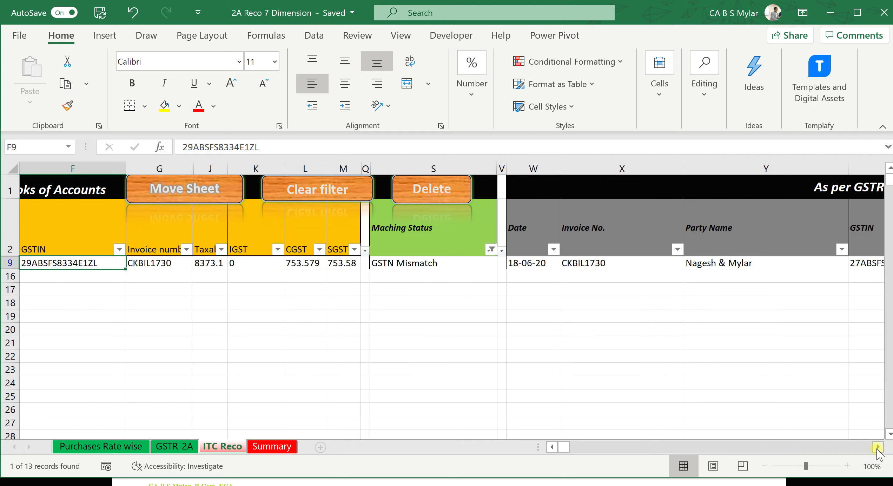
left_click(878, 447)
left_click(792, 265)
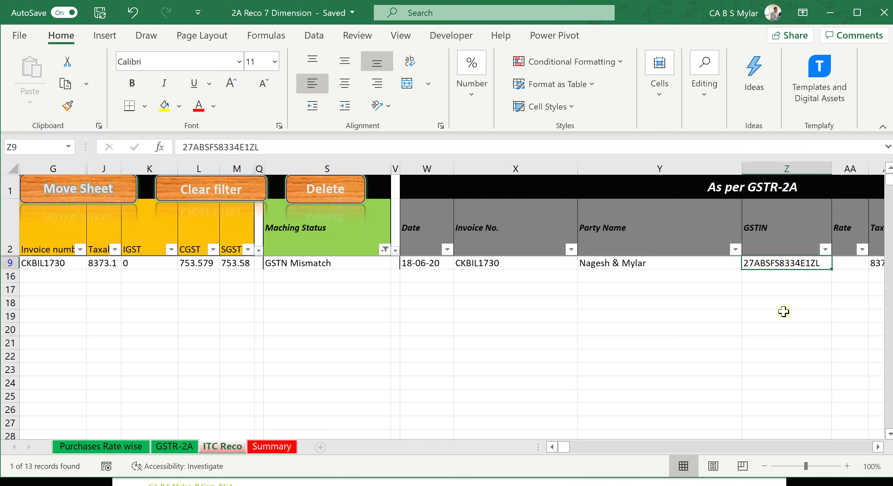
key("Left")
key("Left")
key("Left")
key("Left")
key("Left")
key("Left")
key("Left")
key("Left")
key("Left")
key("Left")
key("Left")
key("Left")
key("Left")
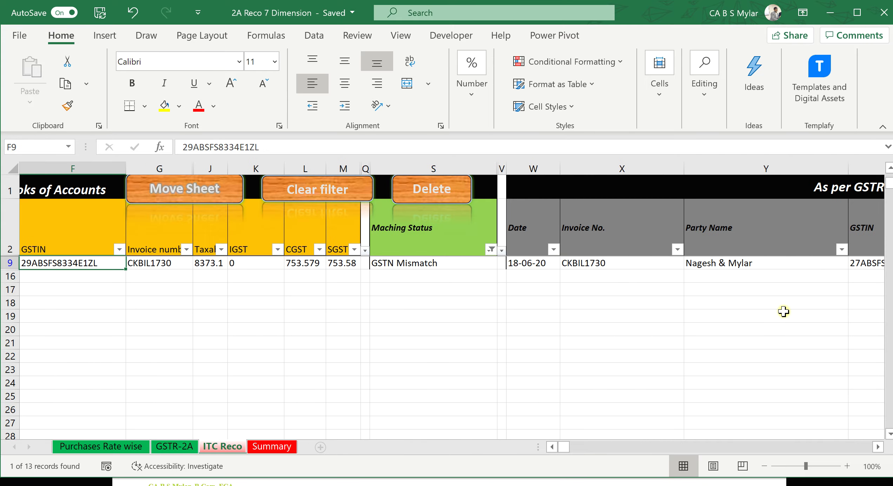
key("Right")
key("Right")
key("Right")
key("Right")
key("Right")
key("Right")
key("Right")
key("Right")
key("Right")
key("Right")
key("Right")
key("Right")
key("Right")
key("Right")
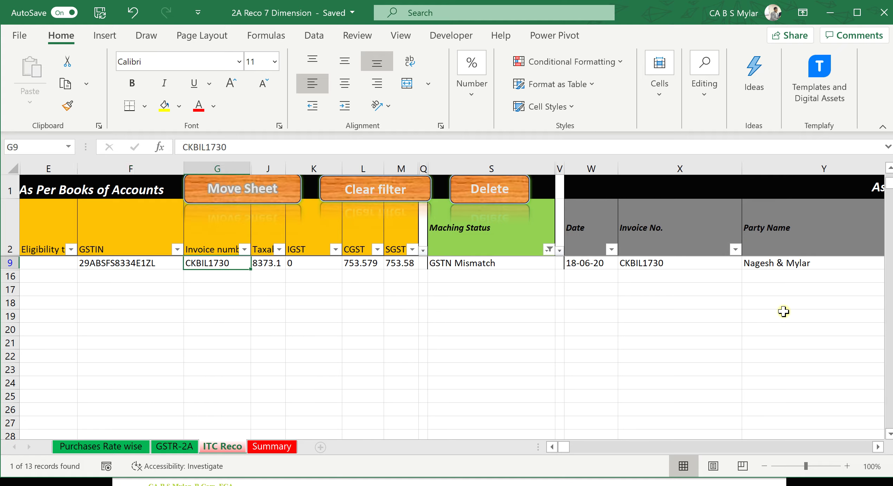
Reopen the Maching Status column's filter on the ITC Reco sheet and deselect GSTN Mismatch
key("Left")
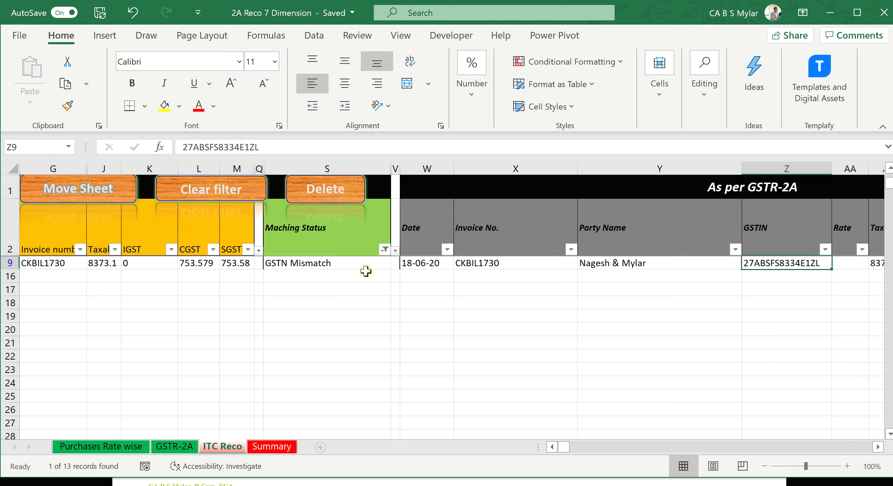
left_click(342, 243)
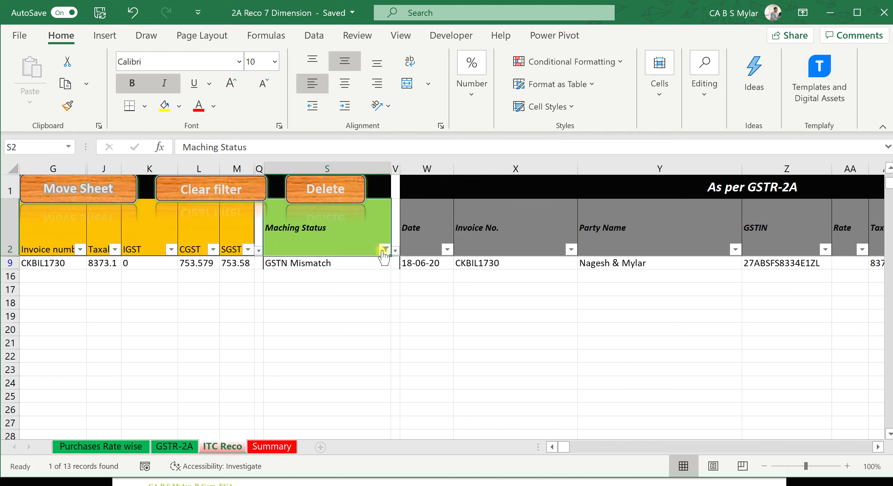
left_click(624, 262)
left_click(347, 241)
left_click(385, 249)
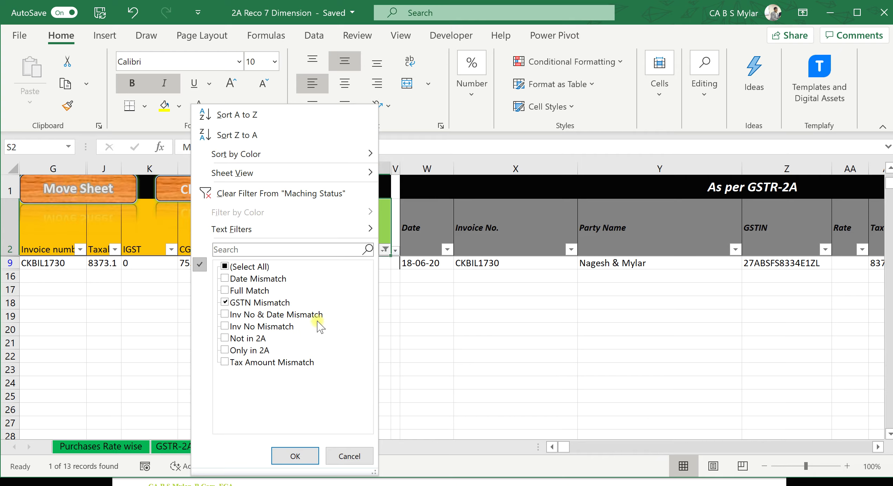
left_click(225, 304)
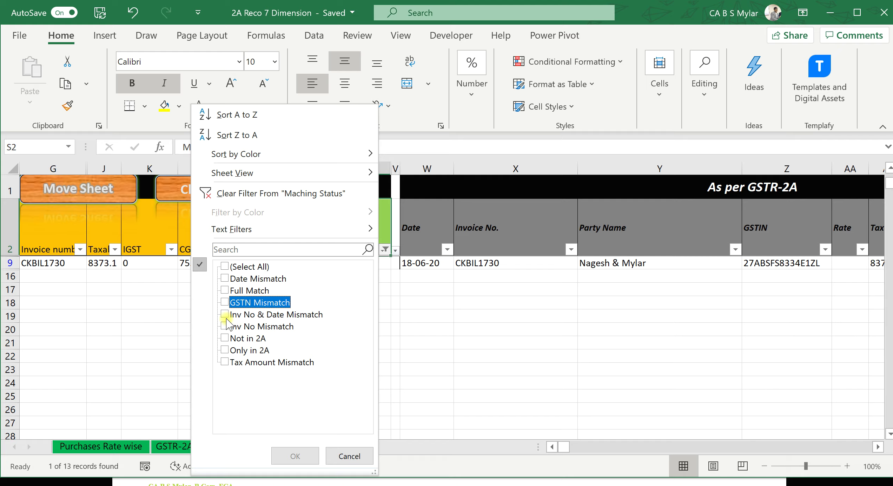
left_click(225, 314)
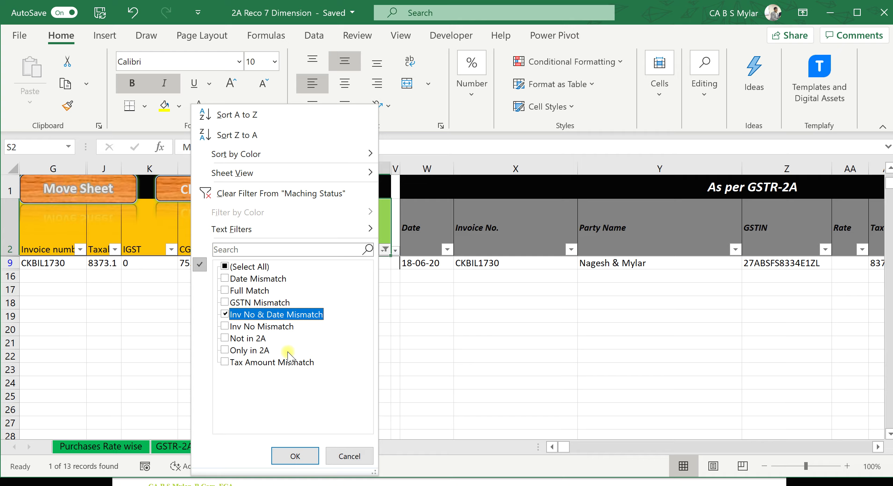
left_click(225, 314)
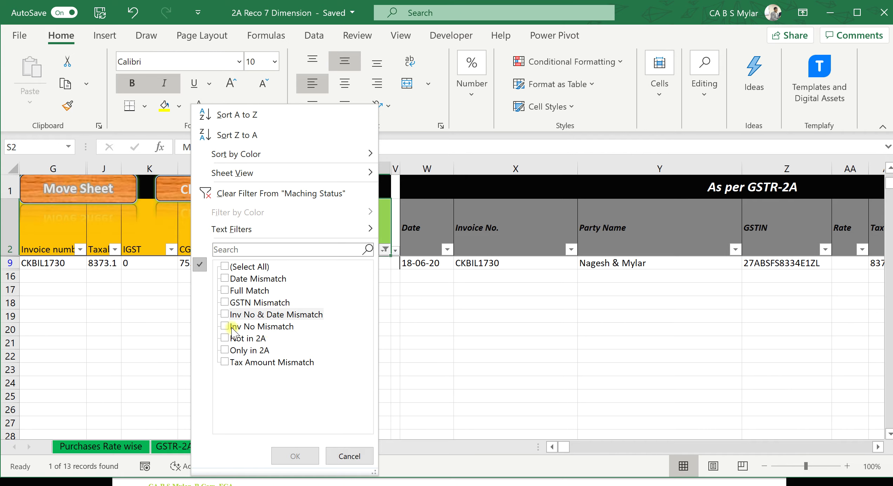
left_click(225, 326)
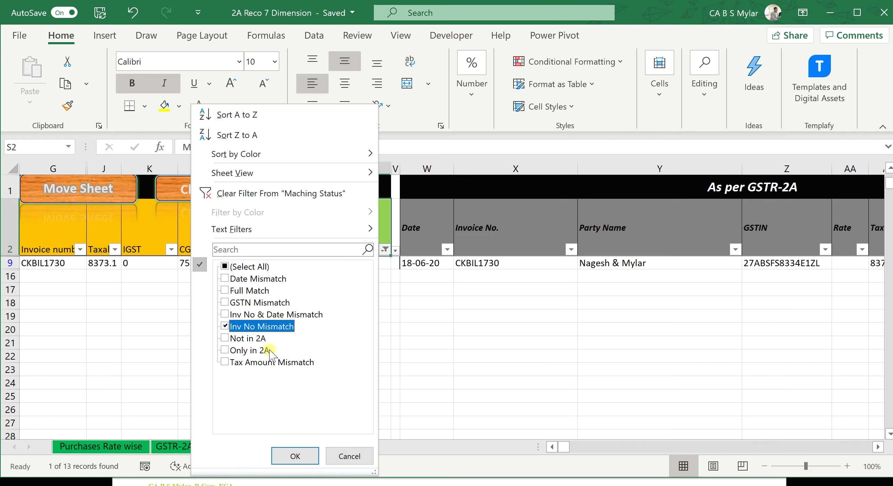
left_click(225, 326)
left_click(225, 278)
left_click(225, 290)
left_click(225, 302)
left_click(225, 314)
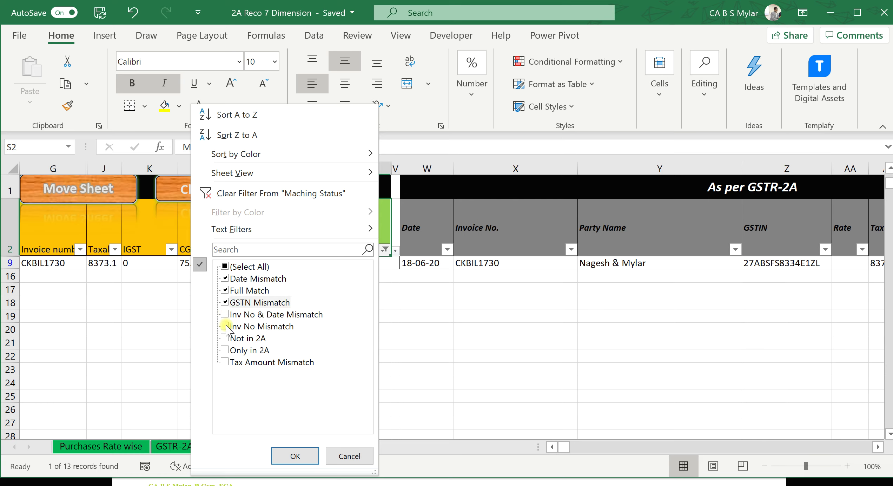
left_click(225, 326)
left_click(225, 326)
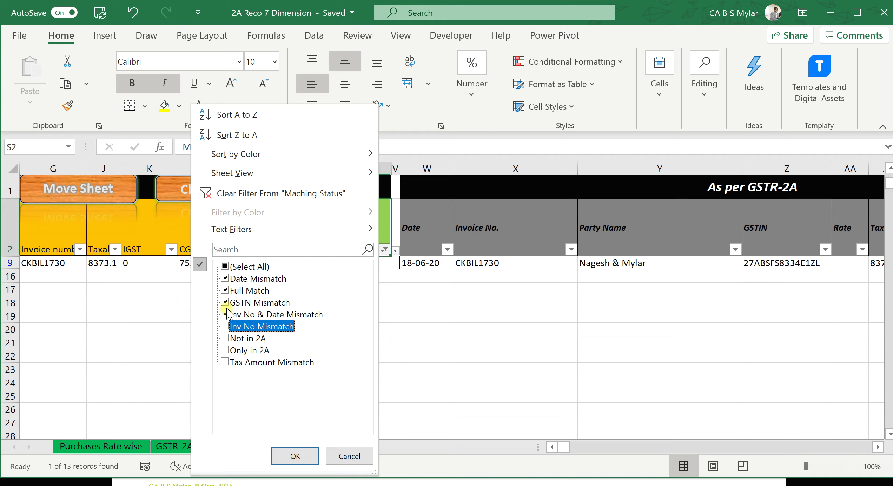
left_click(225, 314)
left_click(224, 303)
left_click(225, 290)
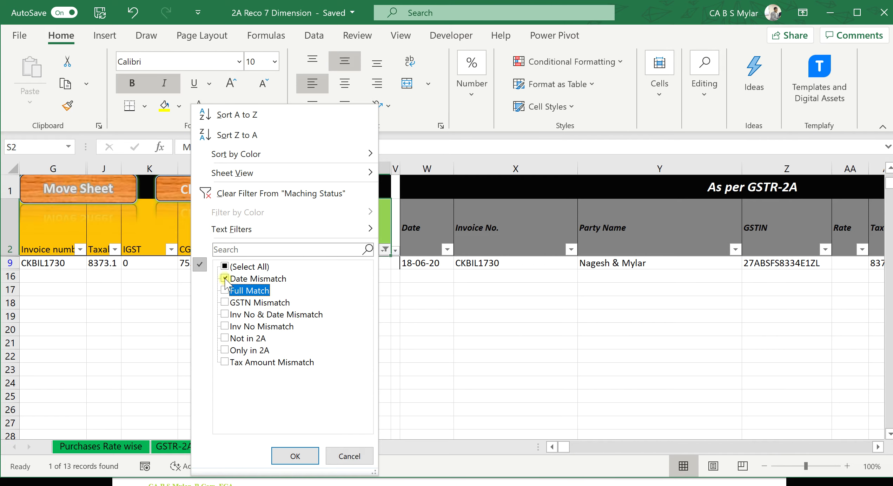
left_click(225, 278)
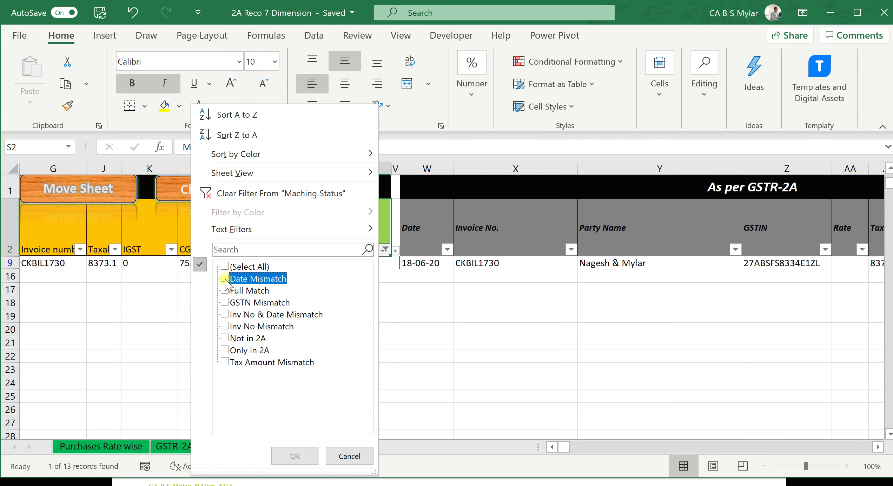
Filter the Maching Status column to show only Not in 2A rows
left_click(225, 338)
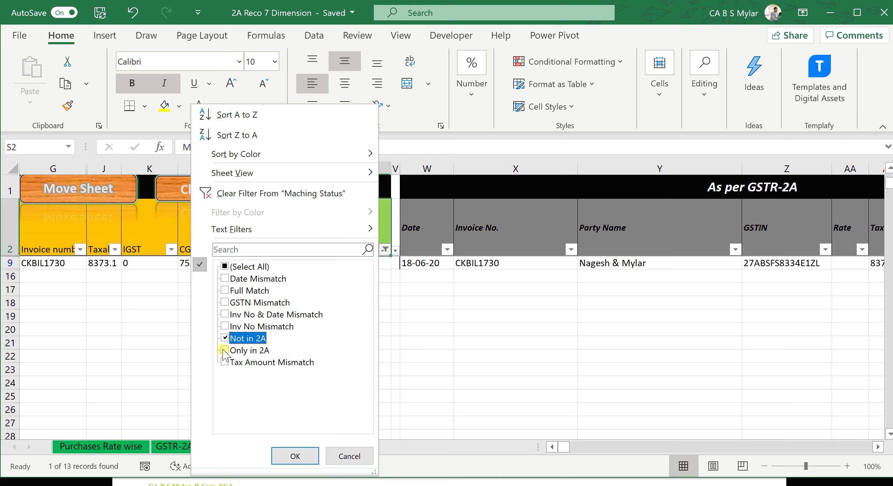
left_click(225, 350)
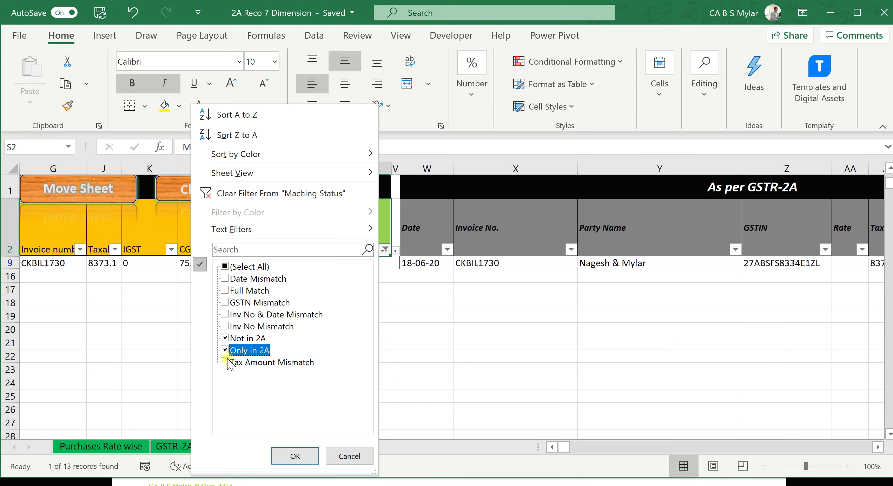
left_click(291, 456)
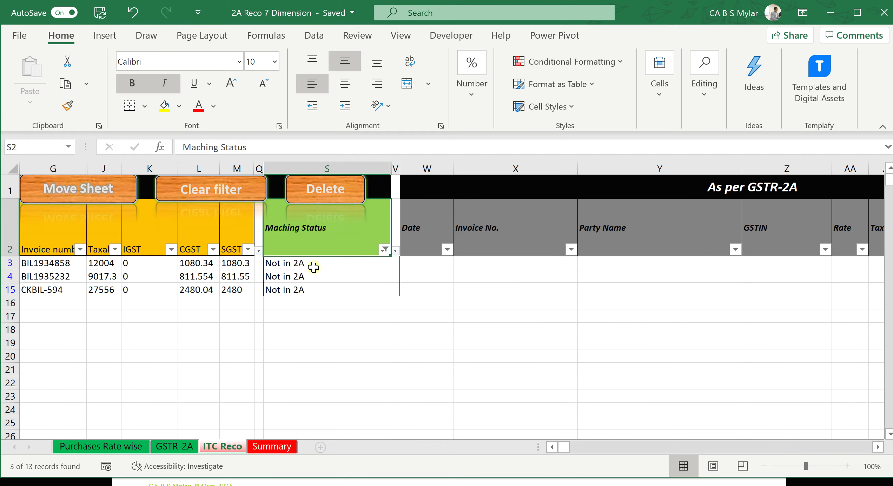
Select the Not in 2A statuses and review those rows across the books of accounts columns back to Date
left_click_drag(313, 264, 313, 295)
key("Left")
key("Left")
key("Left")
key("Left")
key("Left")
key("Left")
key("Left")
key("Left")
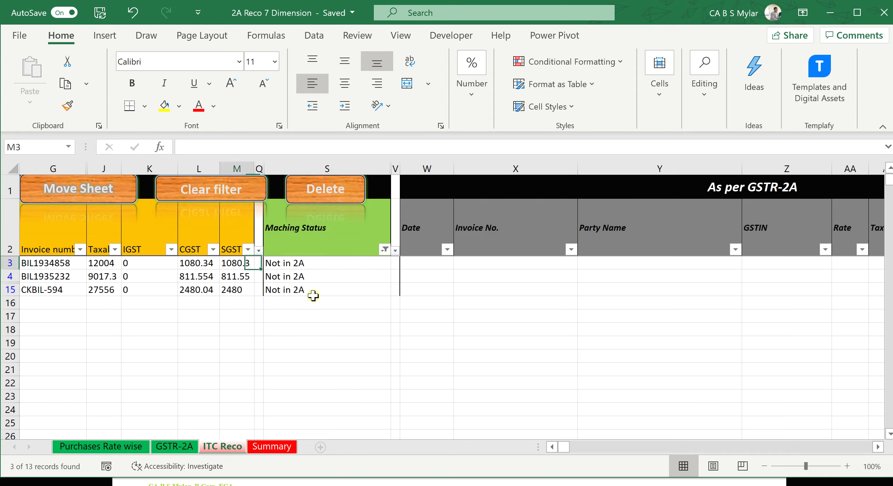
key("Left")
key("Left")
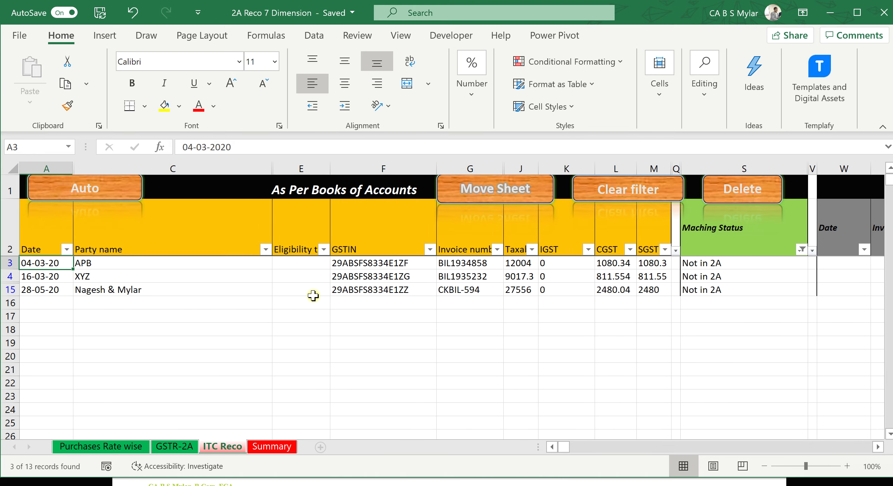
Select the party names of the Not in 2A rows and check their entries across to the Maching Status column
key("Right")
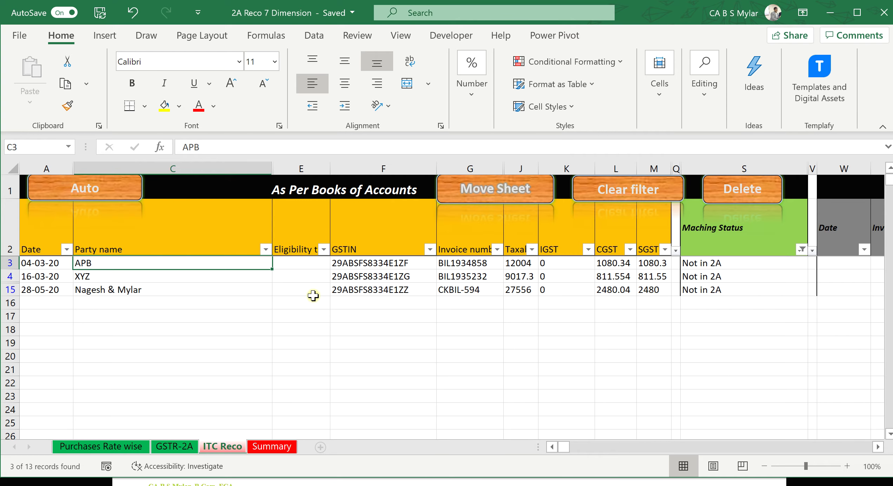
key("Right")
key("Right")
key("Left")
key("Left")
key("Left")
key("Right")
key("shift+Down")
key("shift+Down")
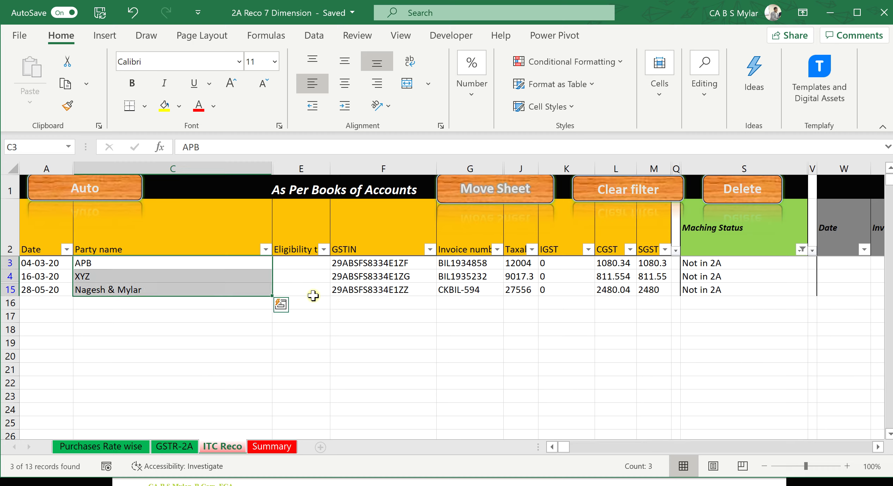
key("Right")
key("Right")
key("Right")
key("Right")
key("Right")
key("Right")
key("Right")
key("Right")
key("Right")
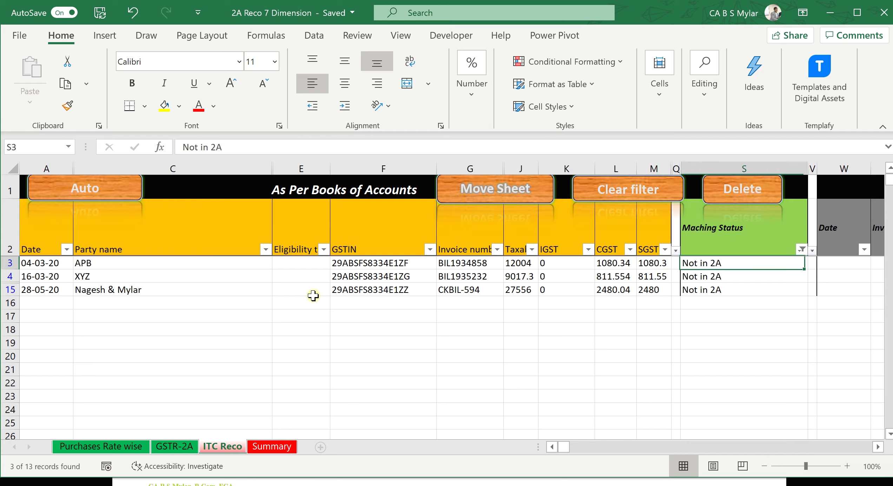
Change the Maching Status filter from Not in 2A to show only Only in 2A rows
key("Up")
key("alt+Down")
key("Tab")
key("Down")
key("Down")
key("Down")
key("Down")
key("Down")
key("Down")
key("space")
key("Down")
key("space")
key("Return")
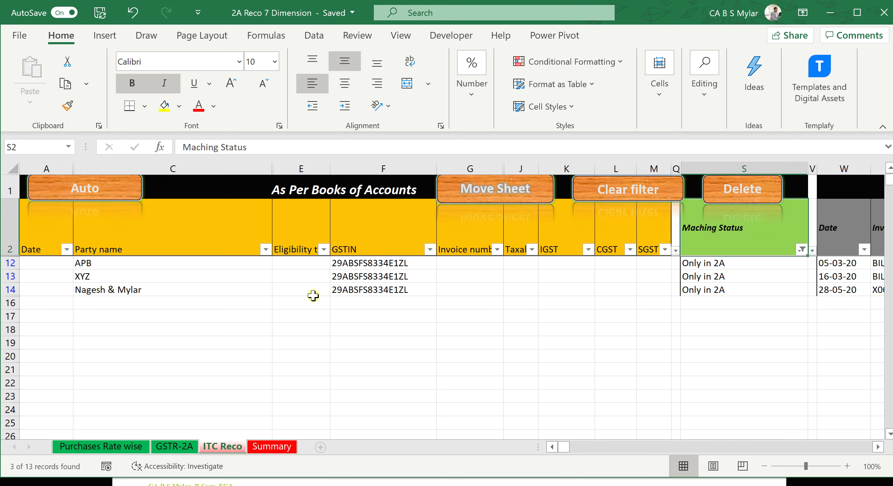
Check the CGST and SGST cells of the Only in 2A rows in the books of accounts section
key("Down")
key("Right")
key("Right")
key("Left")
key("Left")
key("Left")
key("Left")
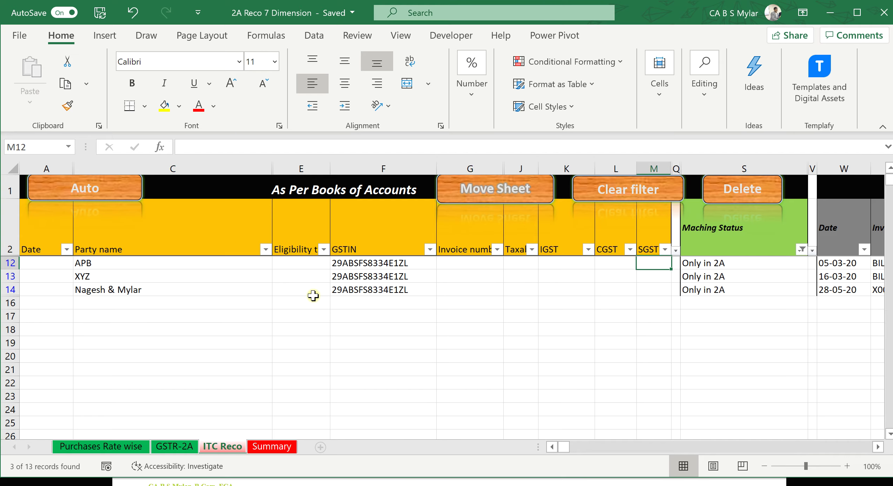
key("Left")
key("shift+Down")
key("shift+Down")
key("shift+Down")
key("shift+Up")
key("shift+Right")
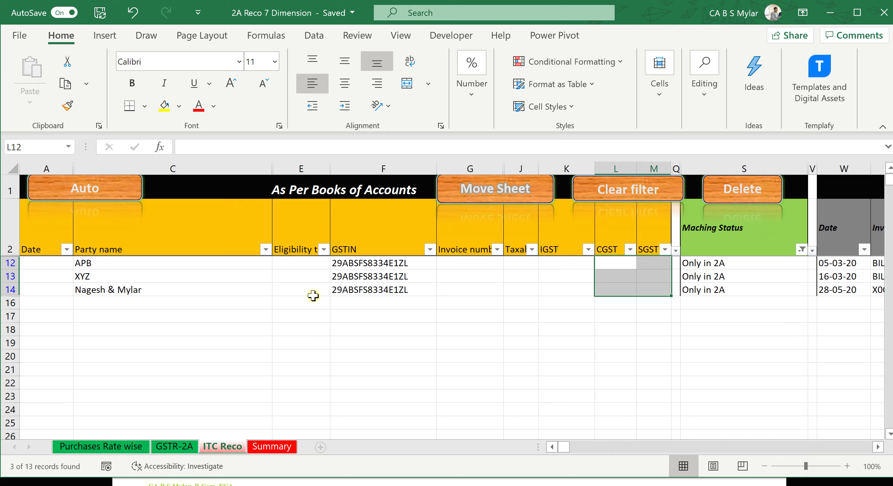
Examine the Only in 2A rows in the As per GSTR-2A section, including their SGST, CESS and total invoice amounts
key("Right")
key("Right")
key("Right")
key("Right")
key("Right")
key("Right")
key("Right")
key("Right")
key("Right")
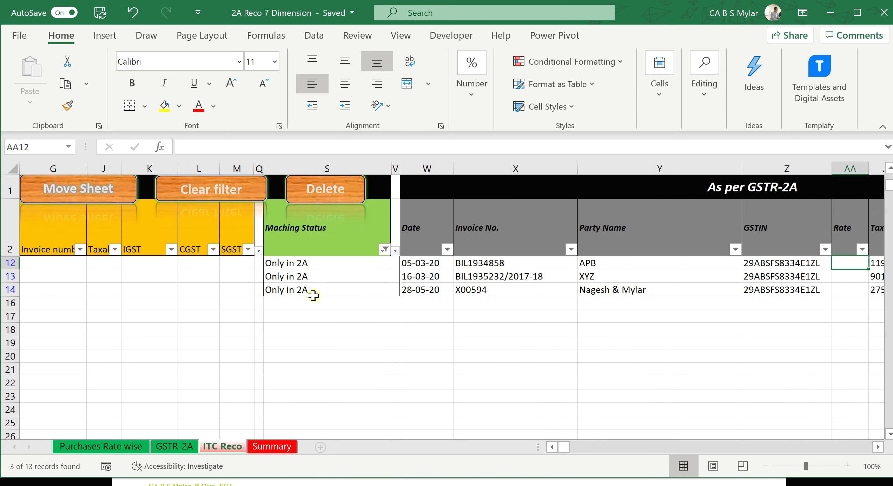
key("Right")
key("Right")
key("Right")
key("Right")
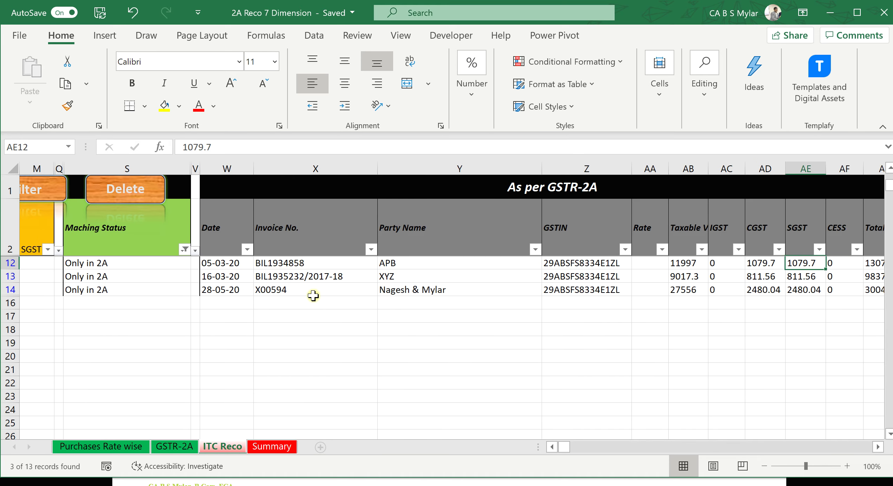
key("Left")
key("Right")
key("shift+Down")
key("shift+Down")
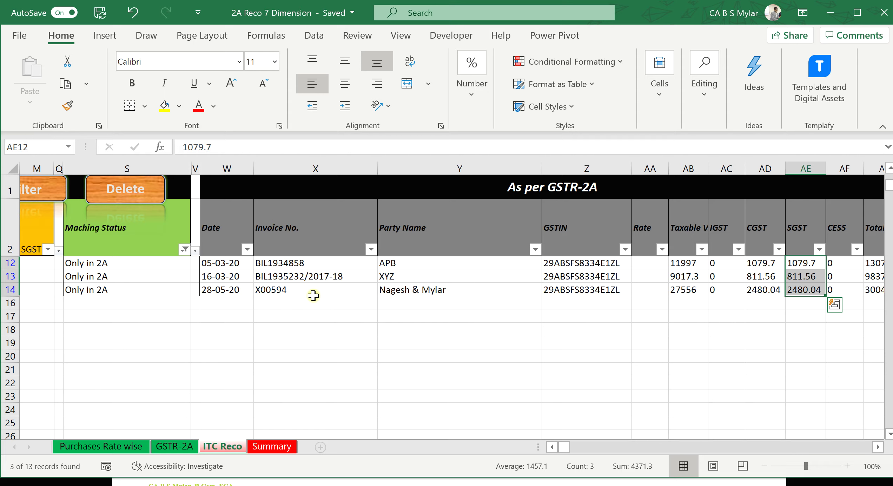
key("Right")
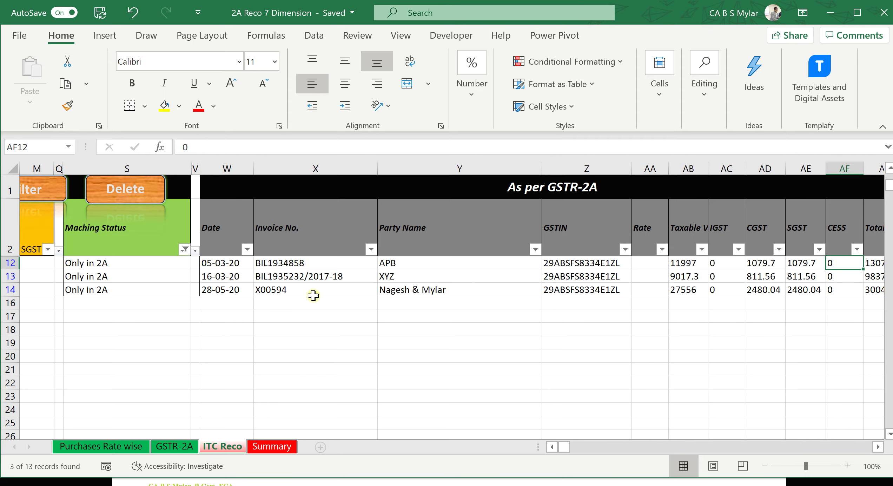
key("Right")
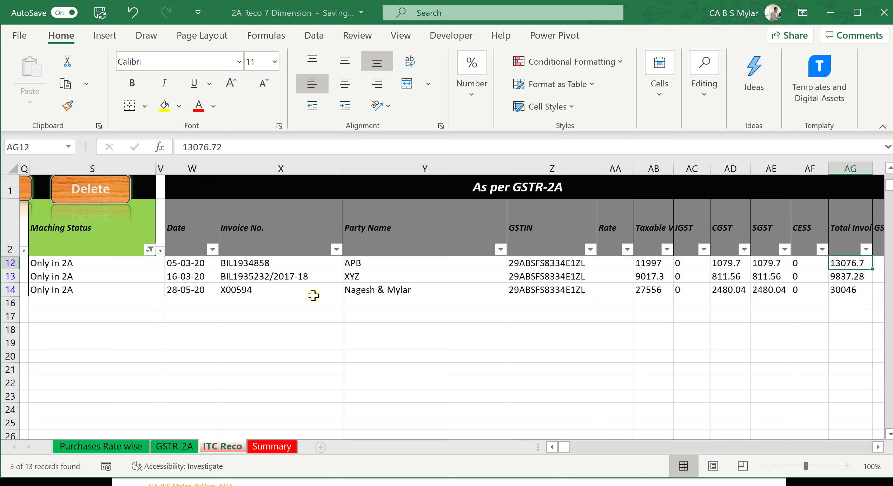
Review the Only in 2A rows from the total invoice amount back to the Maching Status column
key("Left")
key("Left")
key("Left")
key("Left")
key("Left")
key("Left")
key("Left")
key("Left")
key("Left")
key("Left")
key("Left")
key("Left")
key("Left")
key("Left")
key("Left")
key("Left")
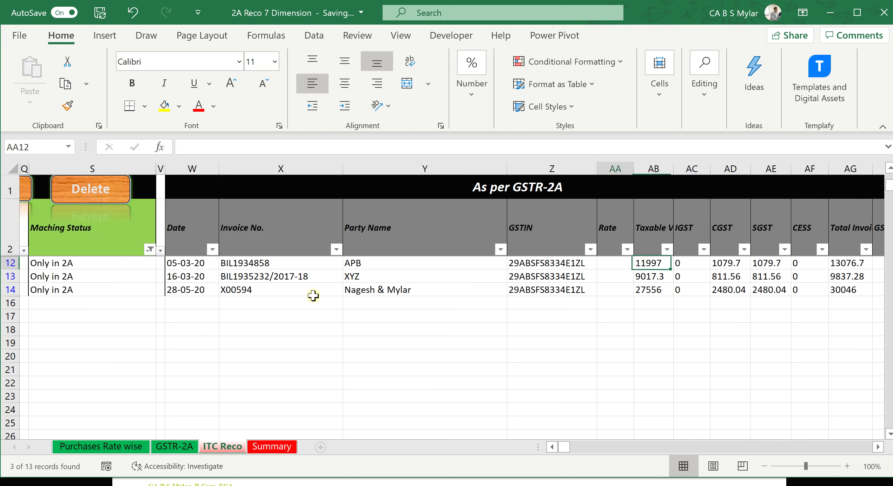
key("Right")
key("Right")
key("Right")
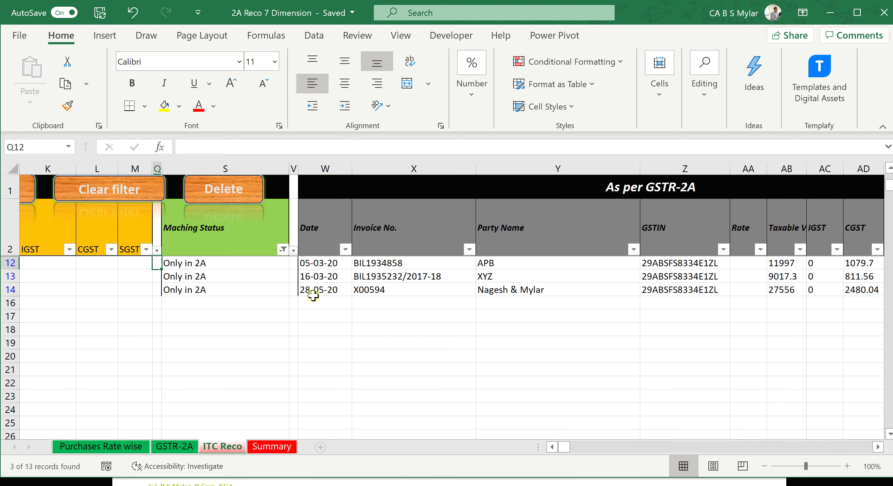
Change the Maching Status filter to show only Tax Amount Mismatch rows and select the filtered row's status
key("Right")
key("Up")
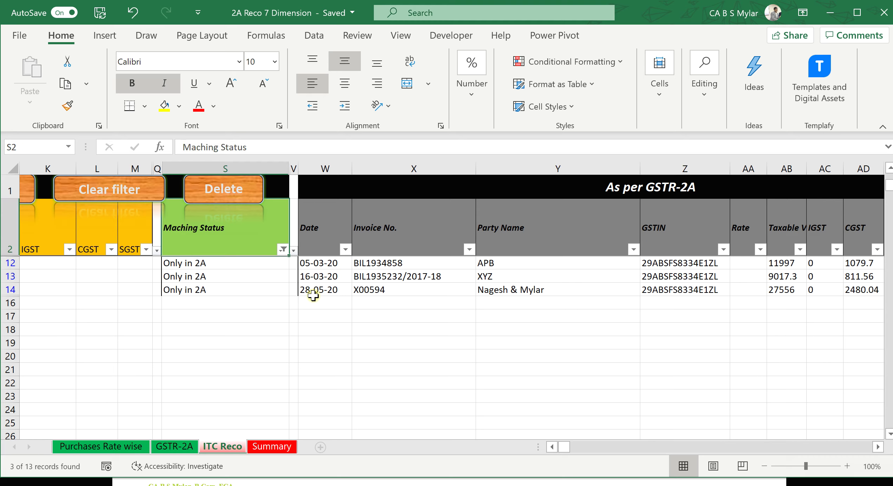
key("alt+Down")
key("Down")
key("Down")
key("Down")
key("Down")
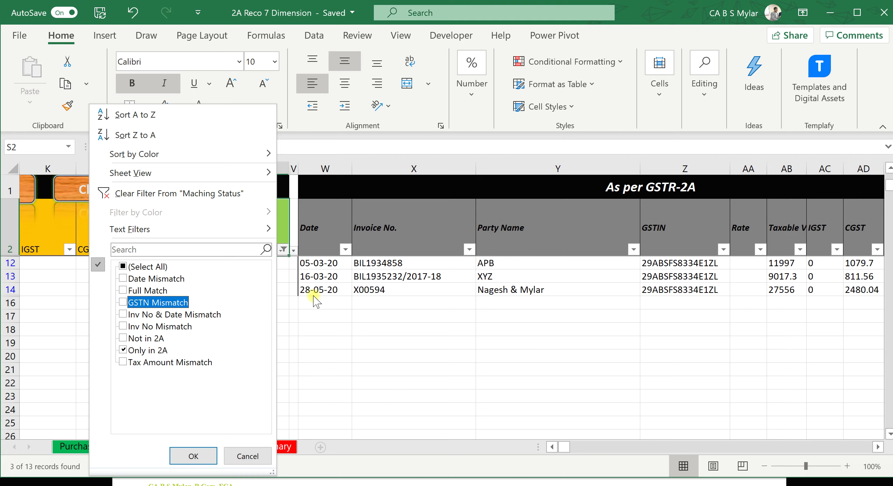
key("Down")
key("Down")
key("Down")
key("Down")
key("space")
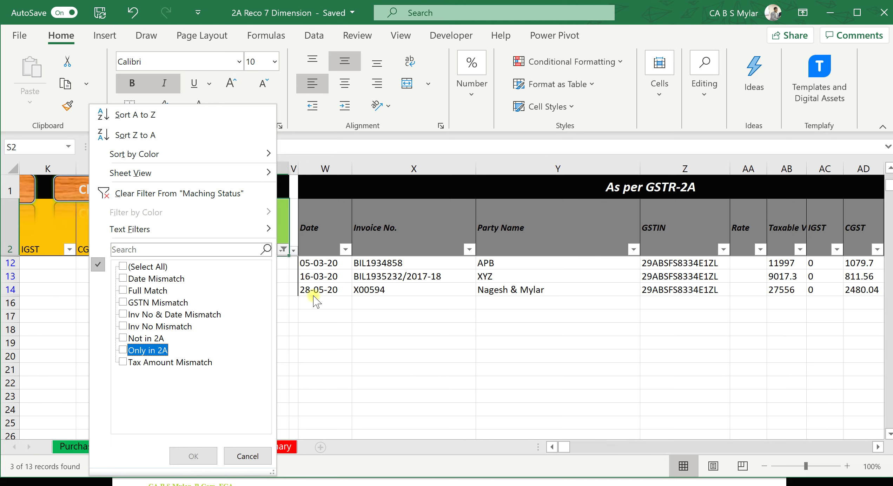
key("Down")
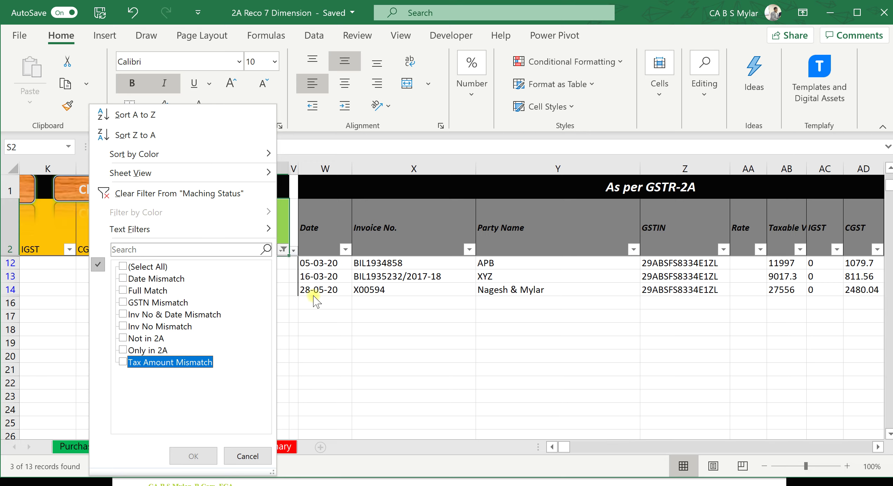
key("space")
key("Return")
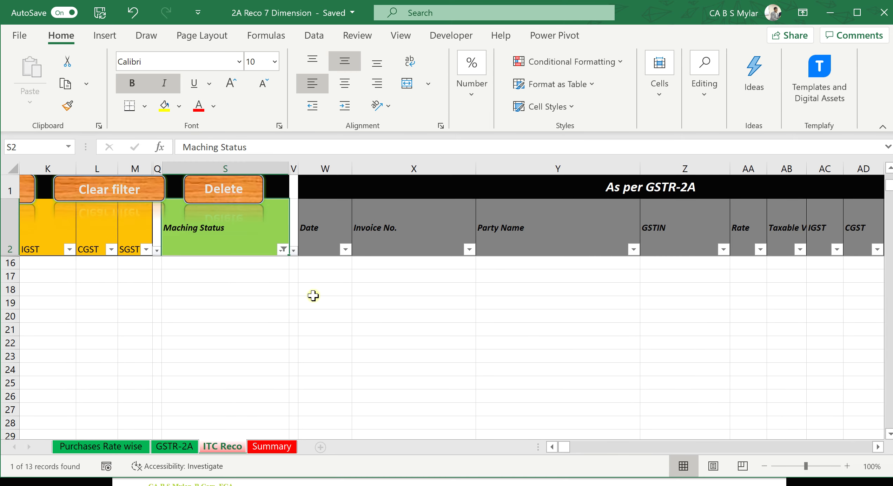
key("Down")
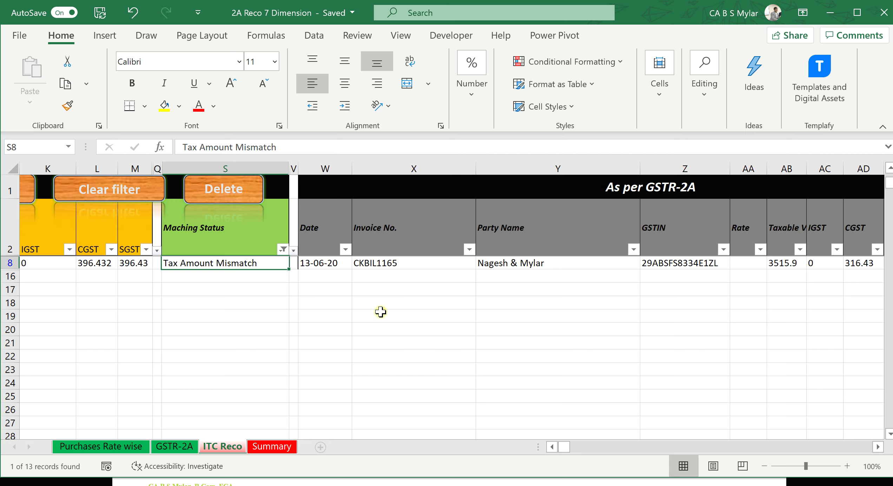
Reset the Maching Status filter to include all statuses so every reconciliation row is shown
left_click(246, 235)
left_click(283, 250)
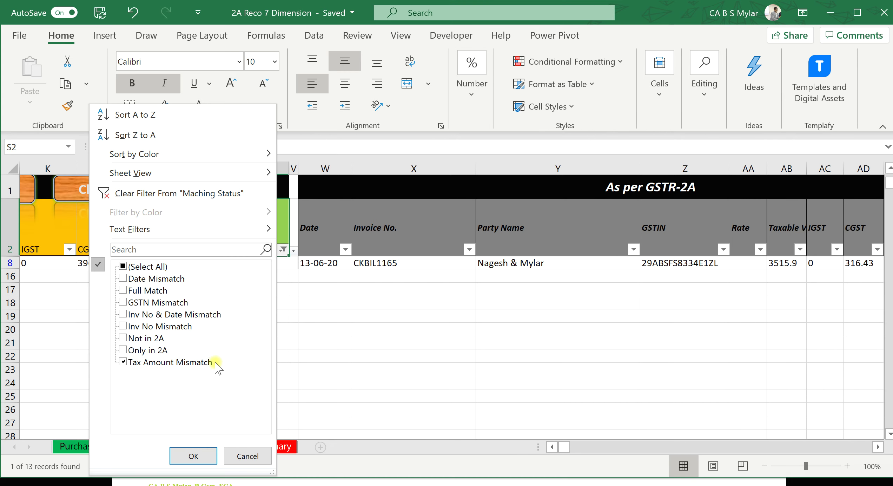
left_click(124, 266)
left_click(193, 456)
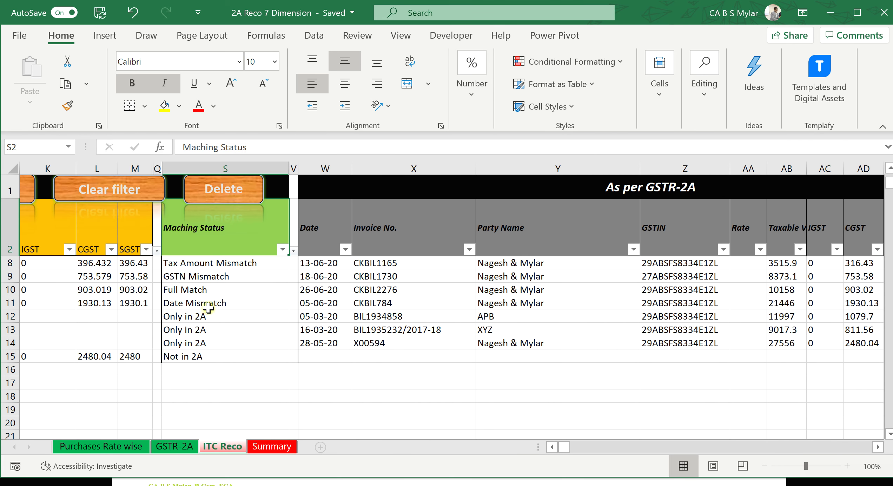
Review the complete Maching Status column on the ITC Reco sheet alongside the books of accounts columns
left_click_drag(217, 262, 221, 396)
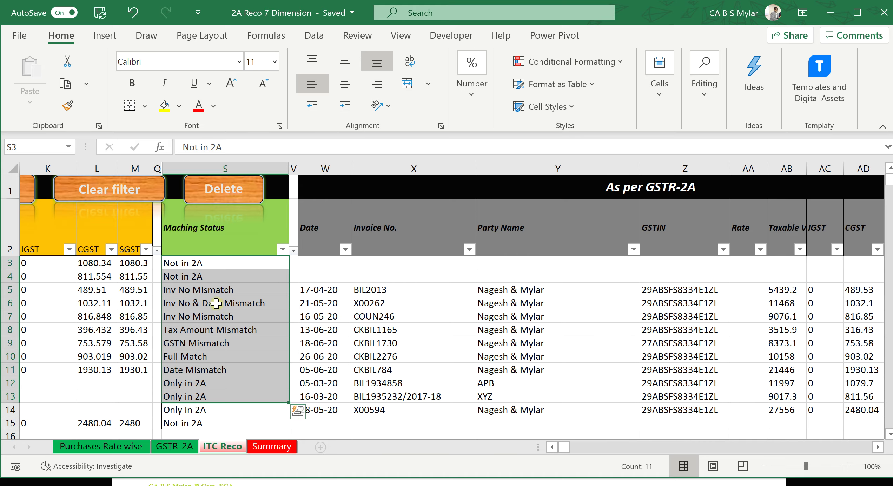
scroll(214, 305, "down", 1)
scroll(213, 291, "up", 1)
left_click(207, 263)
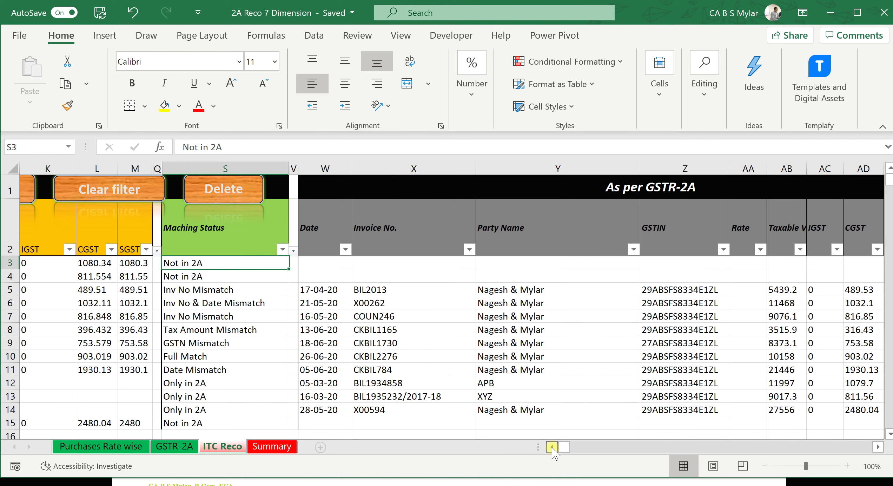
scroll(554, 450, "left", 6)
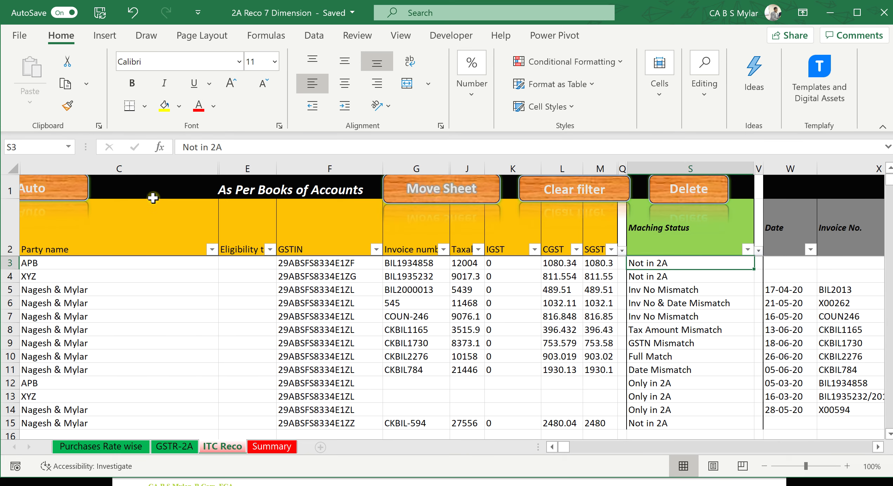
left_click(551, 446)
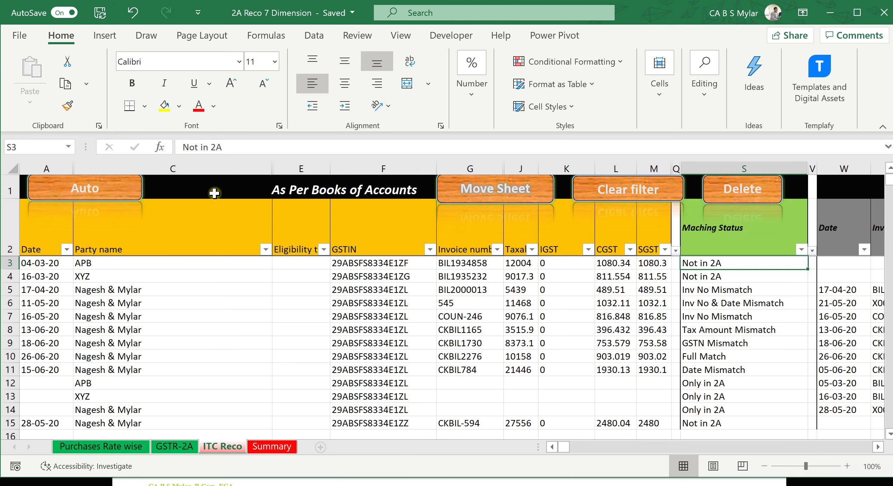
scroll(456, 317, "down", 2)
scroll(465, 322, "up", 2)
left_click_drag(739, 263, 738, 423)
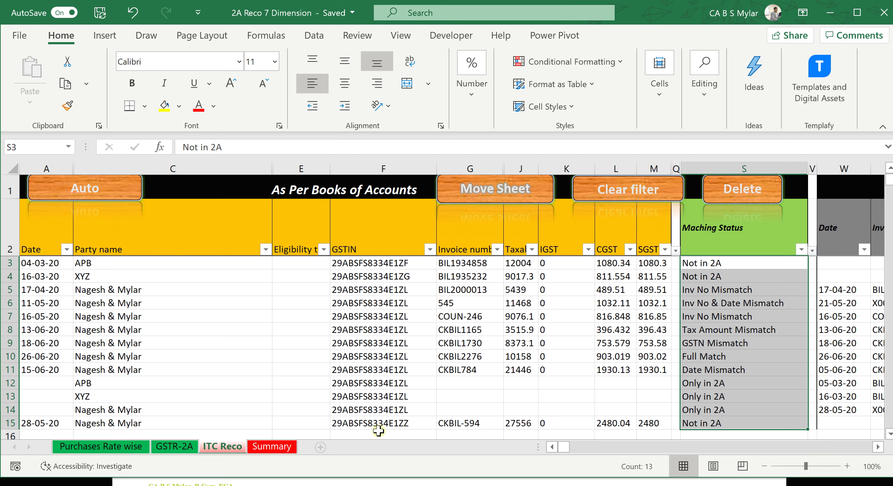
On the Summary sheet, compare the CGST and SGST credit per the purchases register with the 2A credit and check their Difference row
left_click(270, 447)
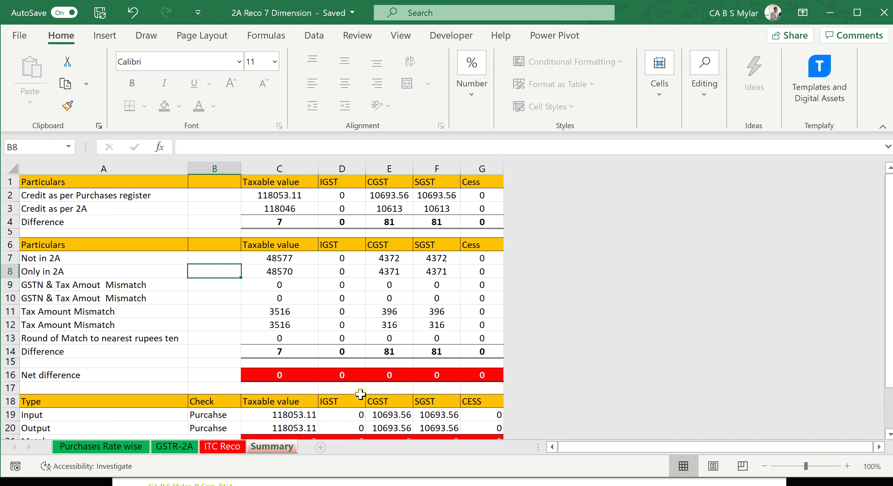
left_click_drag(70, 196, 477, 211)
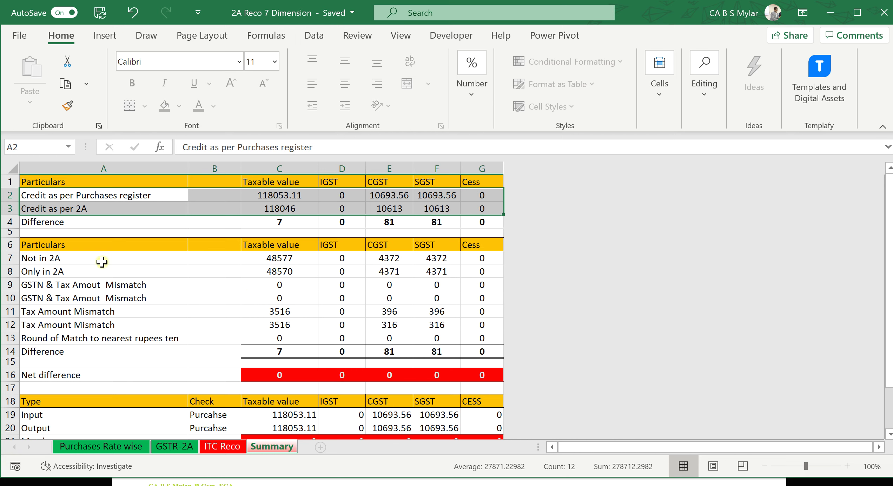
left_click(47, 196)
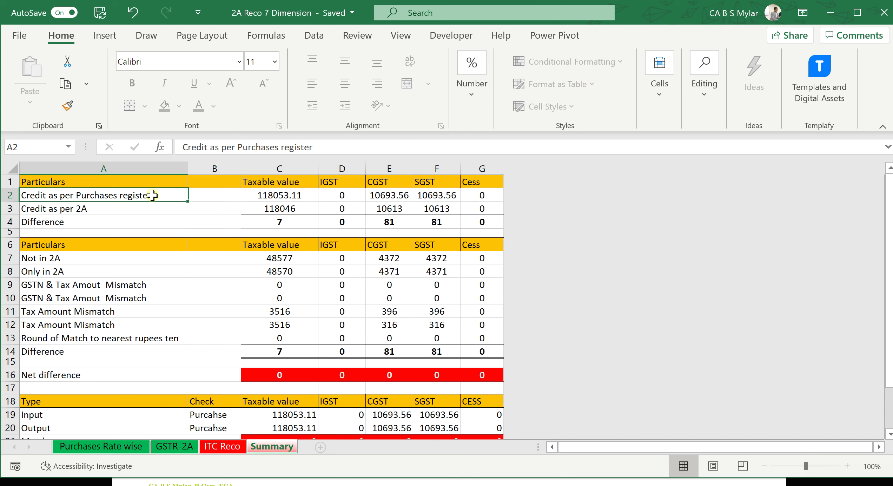
left_click_drag(386, 193, 452, 196)
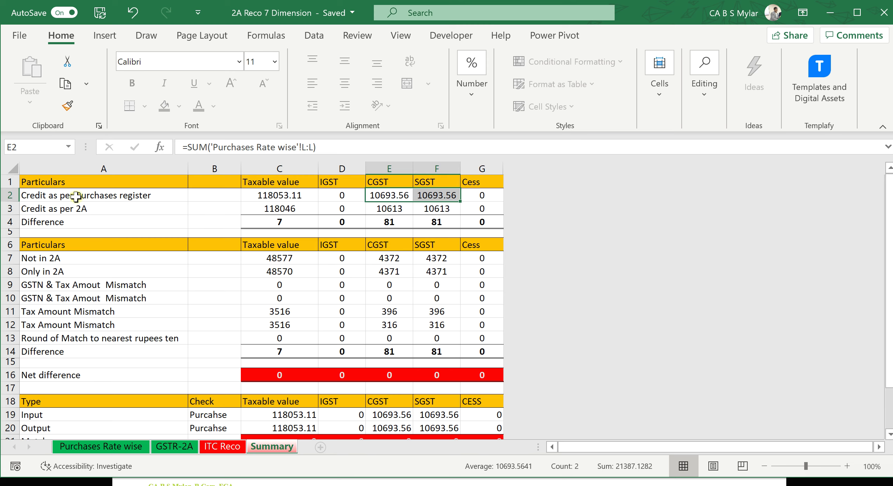
left_click(66, 212)
left_click_drag(386, 209, 463, 221)
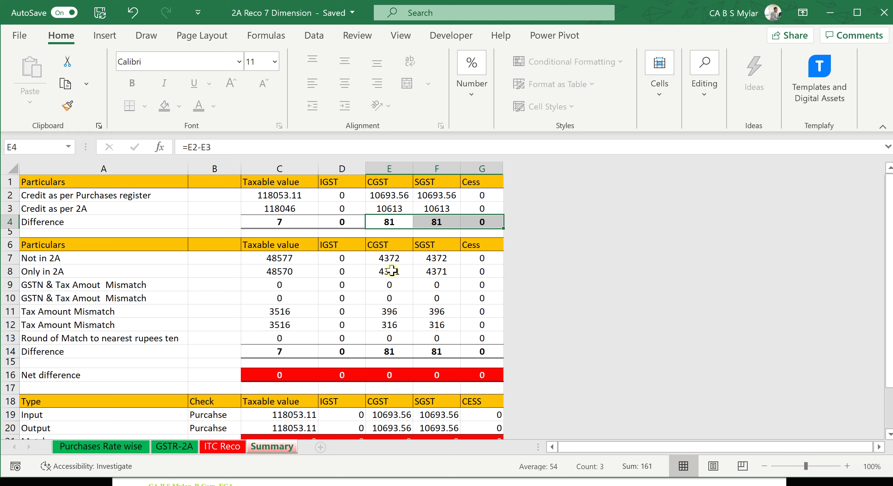
Examine the Summary sheet's mismatch breakdown, covering the Not in 2A, Only in 2A, Tax Amount Mismatch and Difference rows
left_click_drag(61, 260, 484, 351)
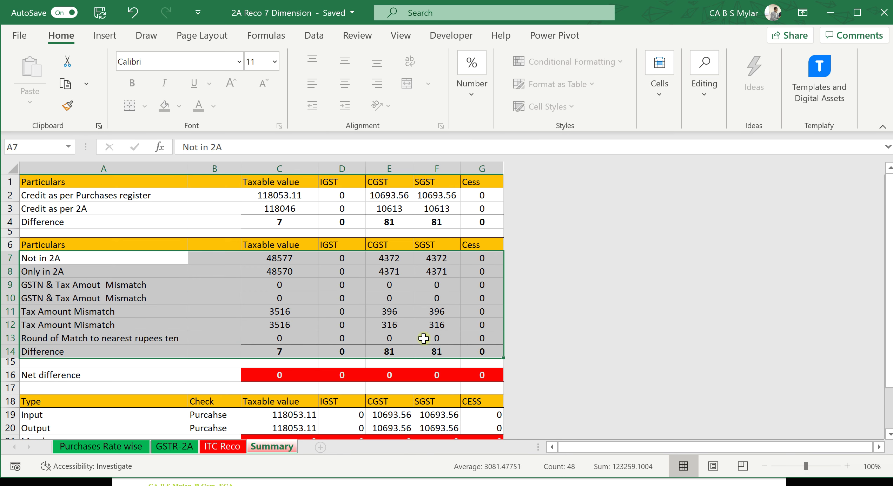
left_click(37, 260)
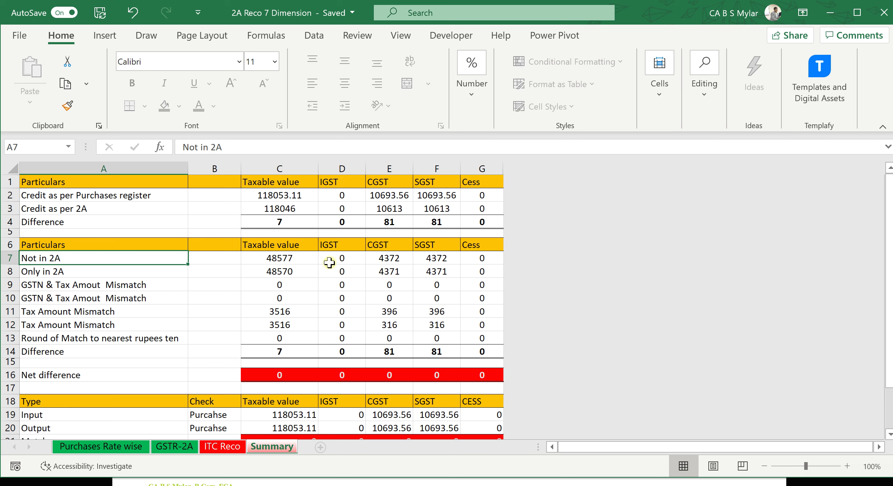
left_click_drag(388, 259, 439, 274)
left_click(92, 275)
left_click(387, 315)
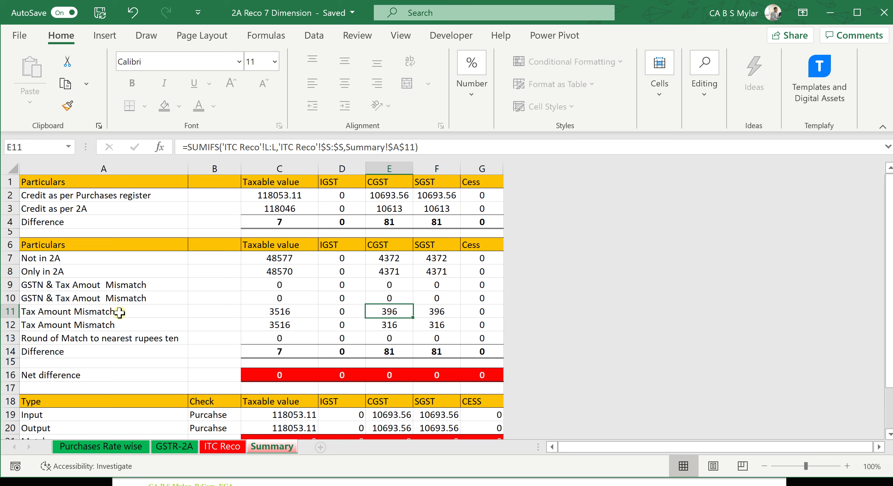
left_click_drag(371, 321, 419, 323)
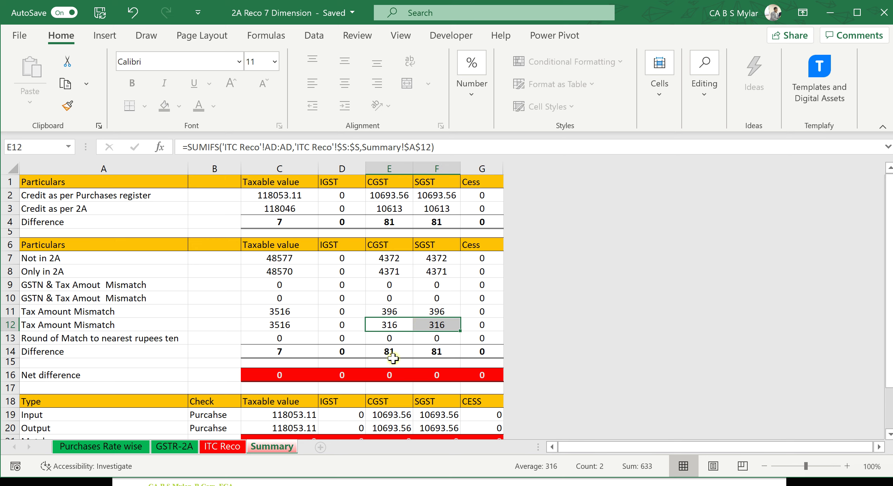
left_click_drag(392, 352, 438, 352)
left_click_drag(280, 257, 470, 347)
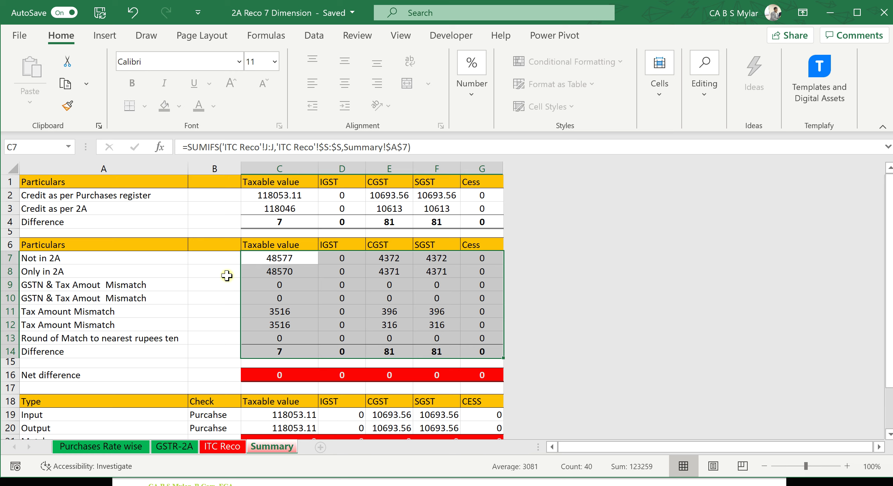
left_click(107, 259)
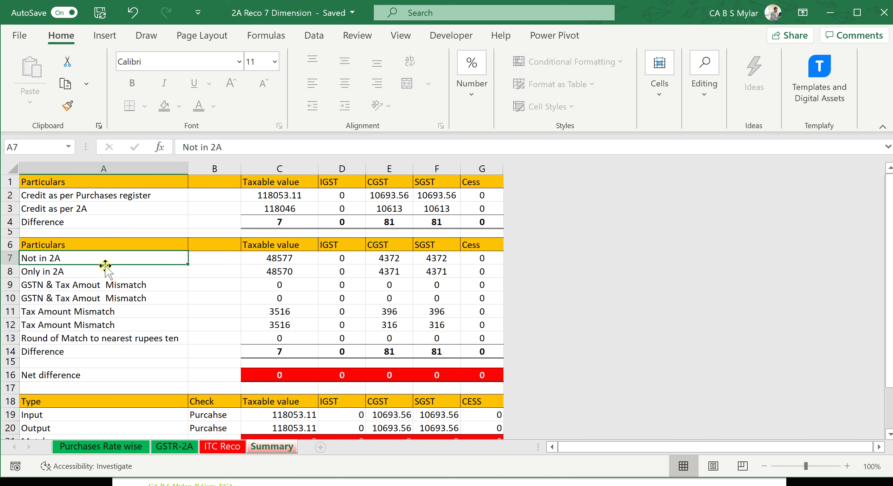
Filter the ITC Reco sheet's Maching Status to Not in 2A and select the filtered rows from invoice number through SGST
left_click(223, 447)
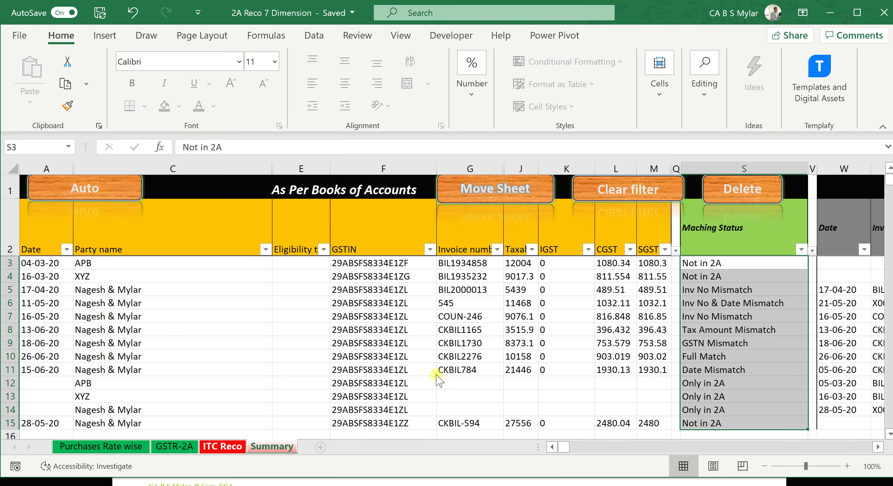
left_click(744, 243)
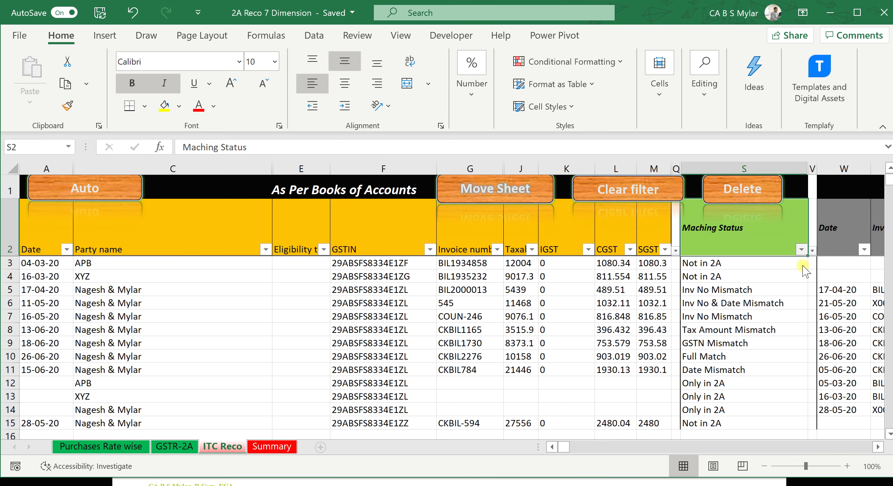
left_click(801, 249)
left_click(641, 267)
left_click(642, 338)
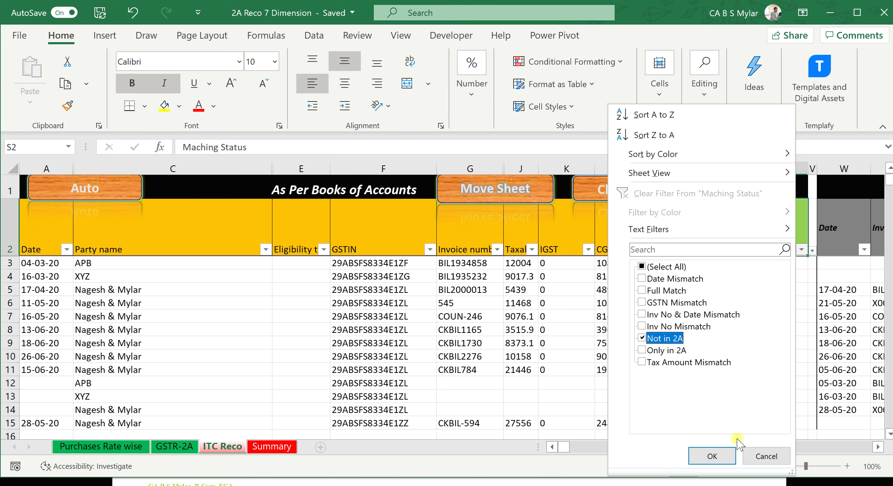
left_click(712, 456)
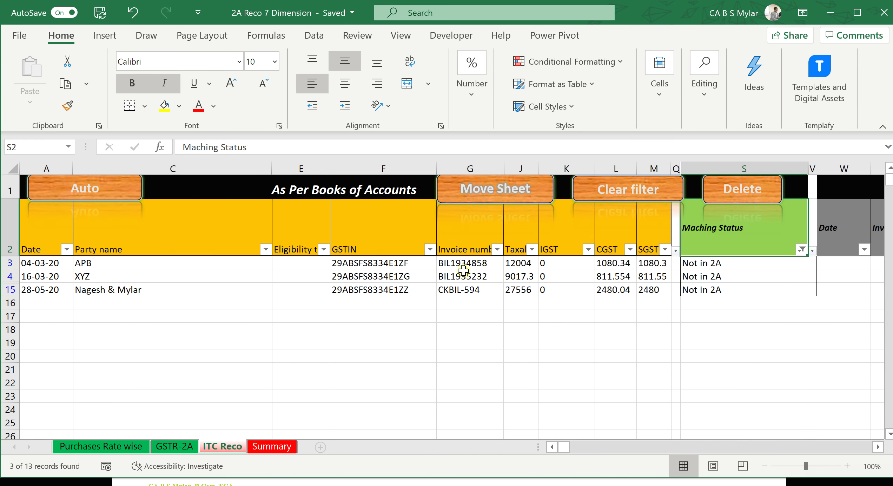
left_click_drag(459, 267, 651, 294)
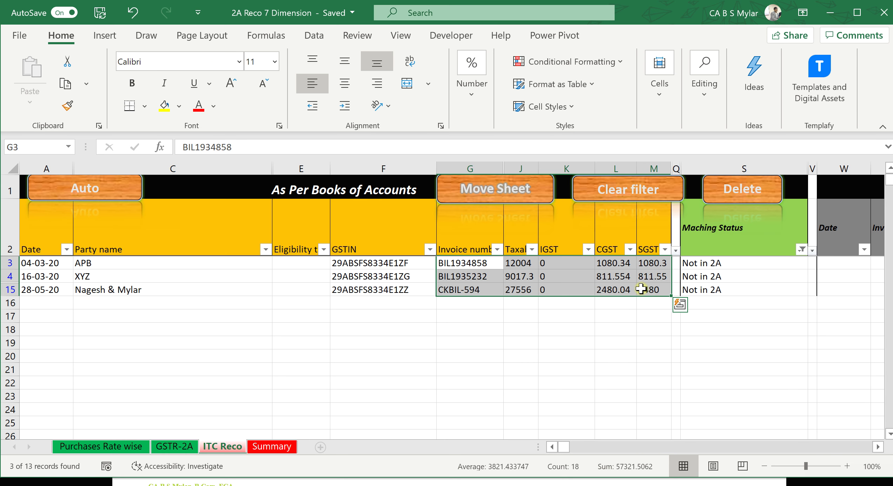
Remove the Not in 2A restriction from Maching Status to show all rows and select the first Inv No Mismatch status
left_click(746, 230)
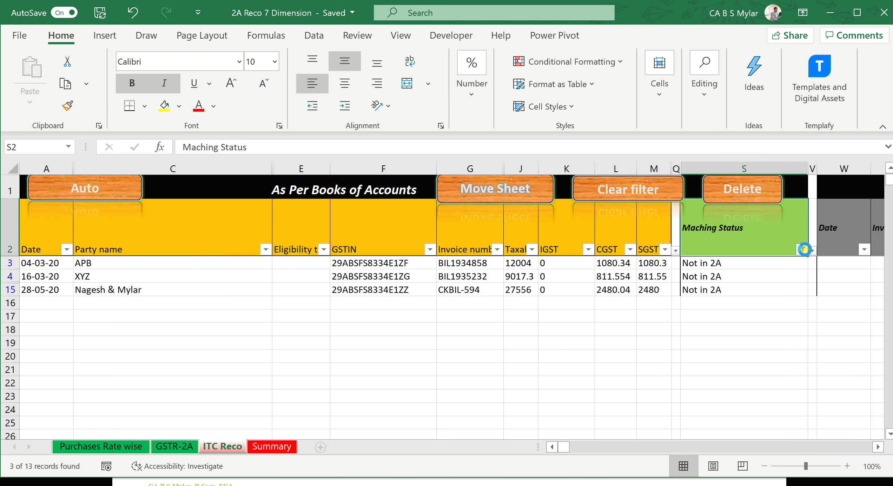
left_click(802, 250)
left_click(642, 267)
left_click(712, 455)
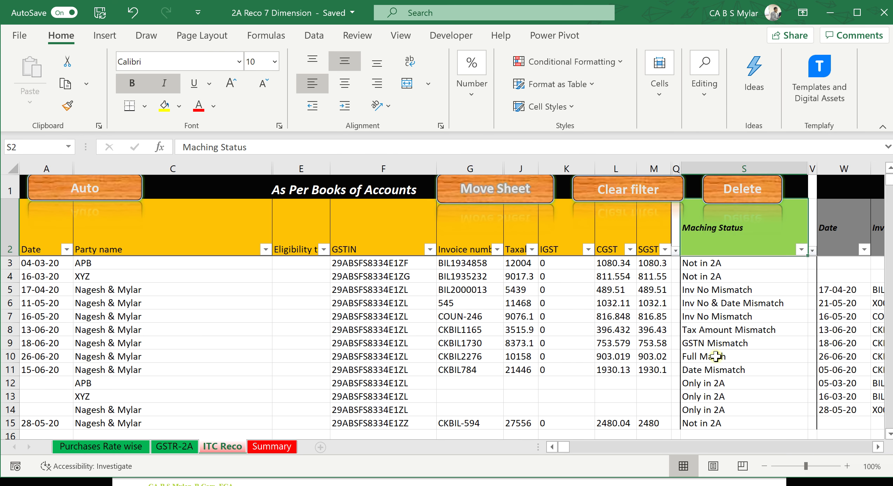
left_click(730, 290)
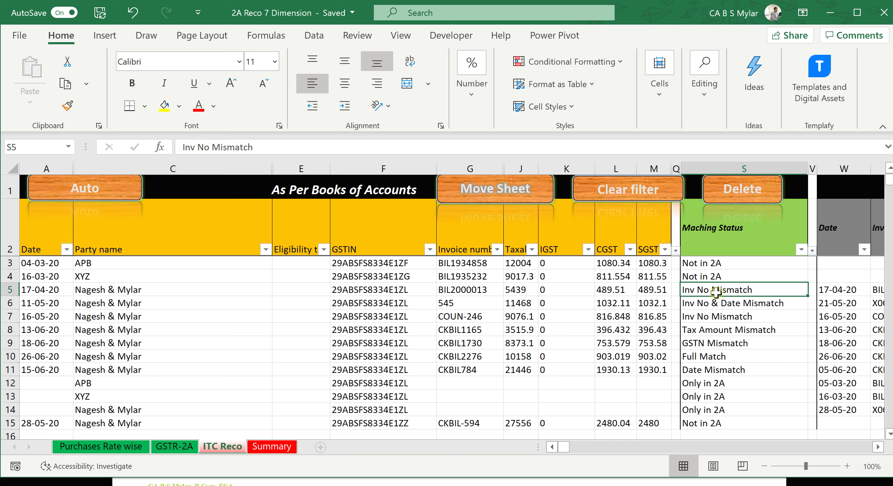
scroll(721, 270, "down", 3)
scroll(720, 280, "up", 3)
Review the Summary sheet's credit comparison for the purchases register and 2A together with the mismatch breakdown table beneath it
left_click(271, 446)
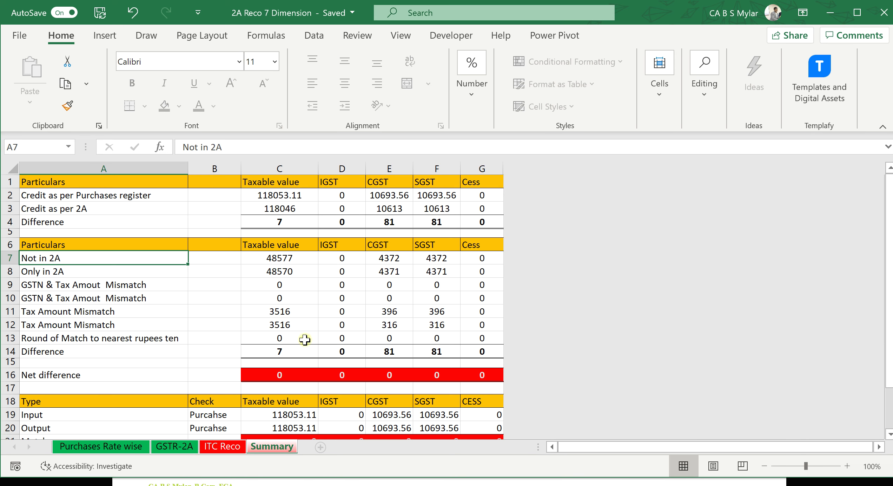
left_click_drag(63, 191, 483, 351)
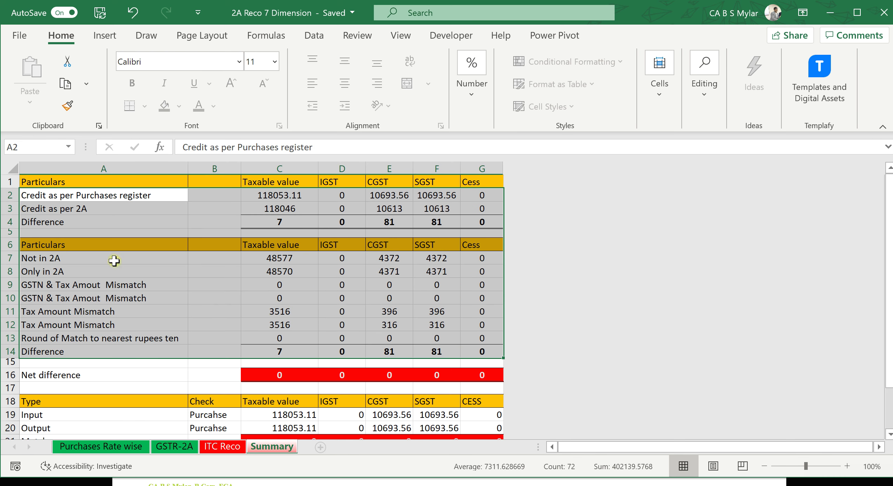
left_click_drag(40, 246, 490, 355)
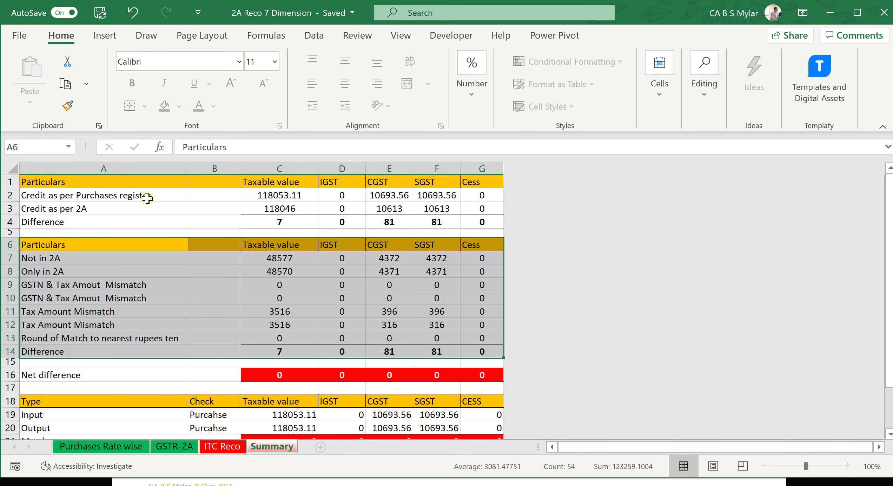
left_click_drag(123, 196, 453, 210)
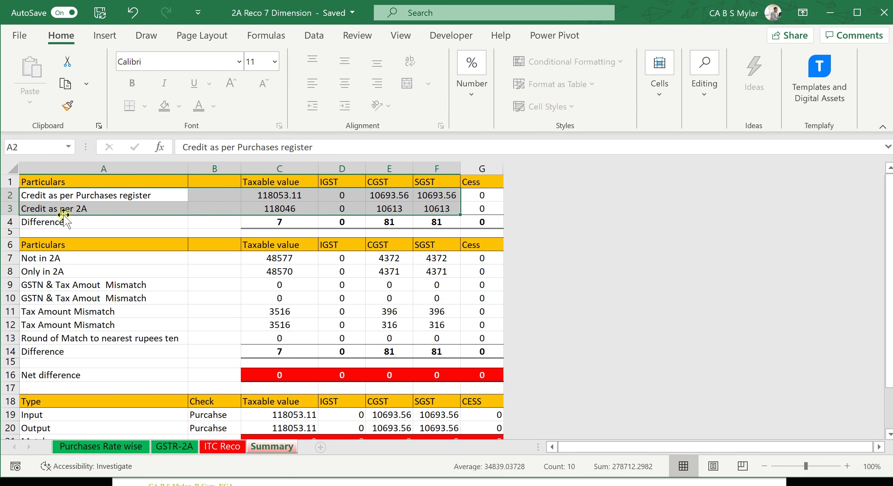
left_click_drag(63, 213, 478, 207)
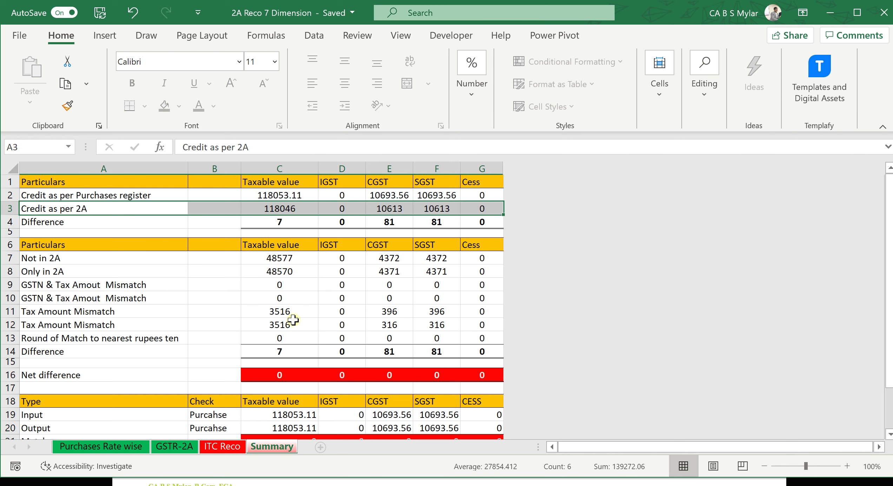
left_click_drag(26, 245, 494, 351)
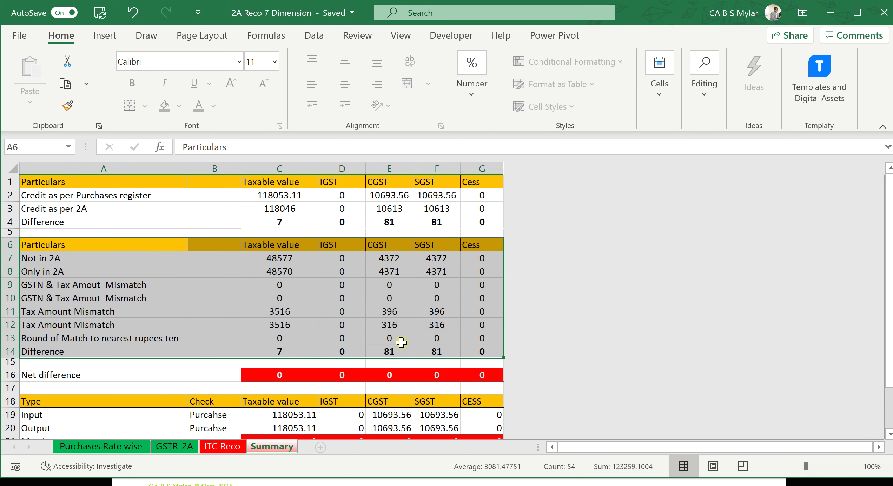
Return to the ITC Reco sheet and switch to the slide presentation window
left_click(228, 446)
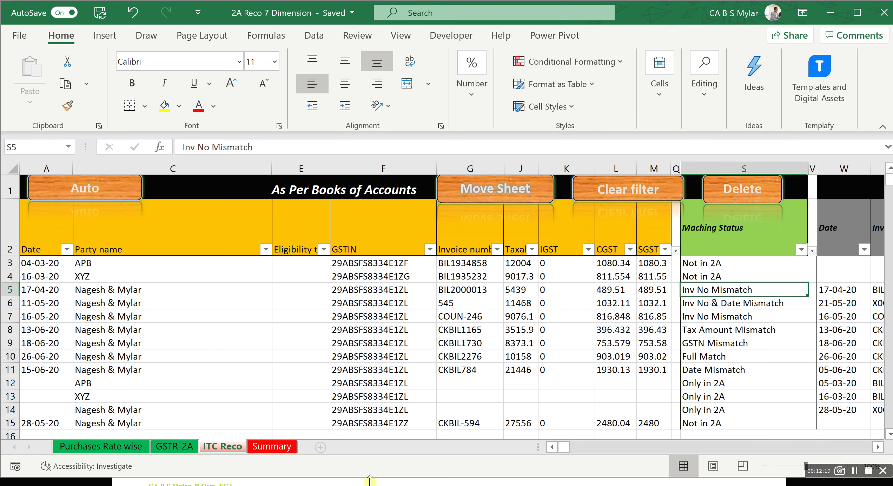
key("alt+Tab")
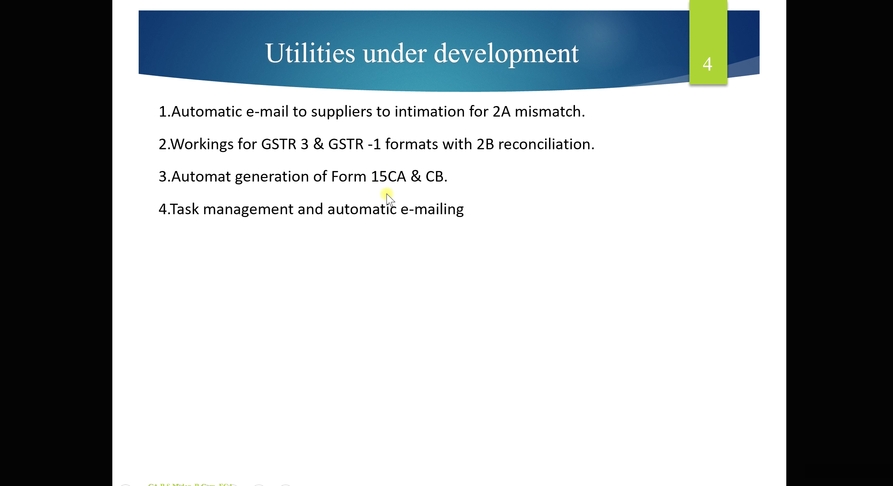